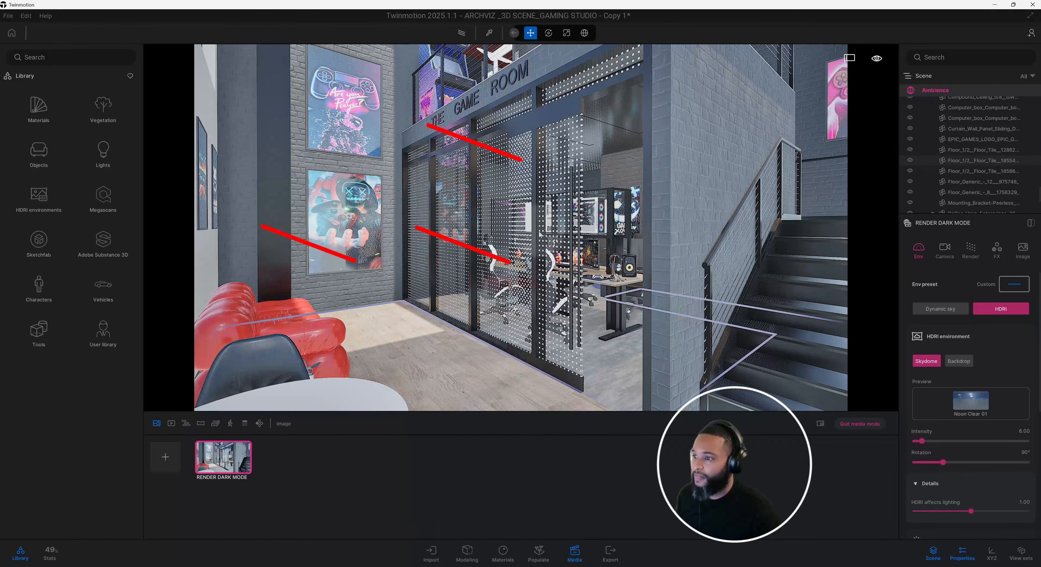
Look around the gaming studio's upper deck and lounge area, and return to the saved RENDER DARK MODE view.
middle_click_drag(541, 234, 527, 279)
scroll(527, 279, "up", 3)
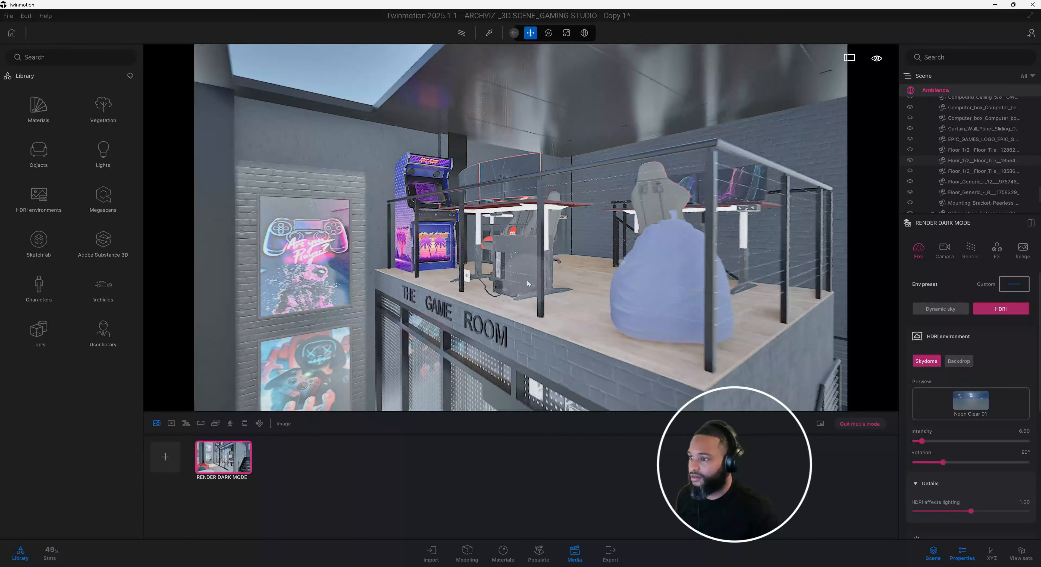
left_click(543, 219)
middle_click_drag(543, 219, 582, 121, "shift")
scroll(570, 181, "up", 2)
scroll(437, 268, "down", 3)
middle_click_drag(437, 269, 490, 274, "shift")
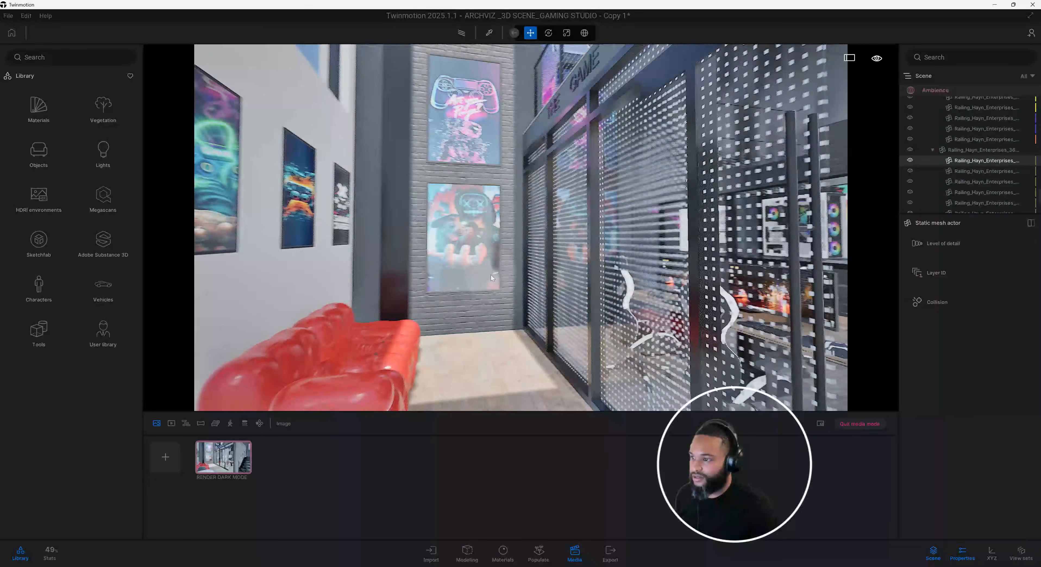
left_click(232, 472)
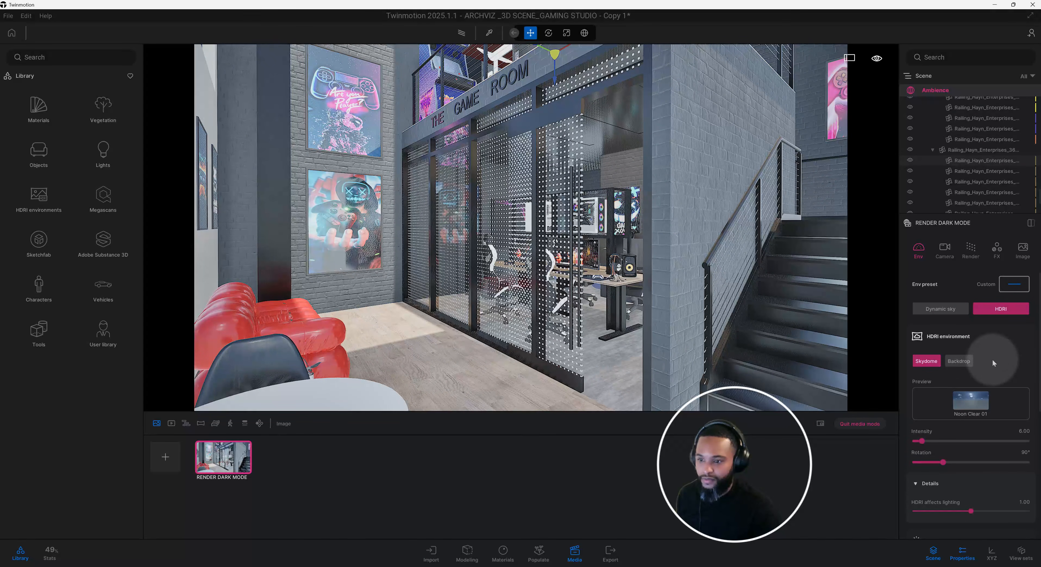
Apply the DayEnvironmentHDRI075 12K sky from the user library's Local HDRIs folder to the scene and open its intensity for editing.
left_click(972, 393)
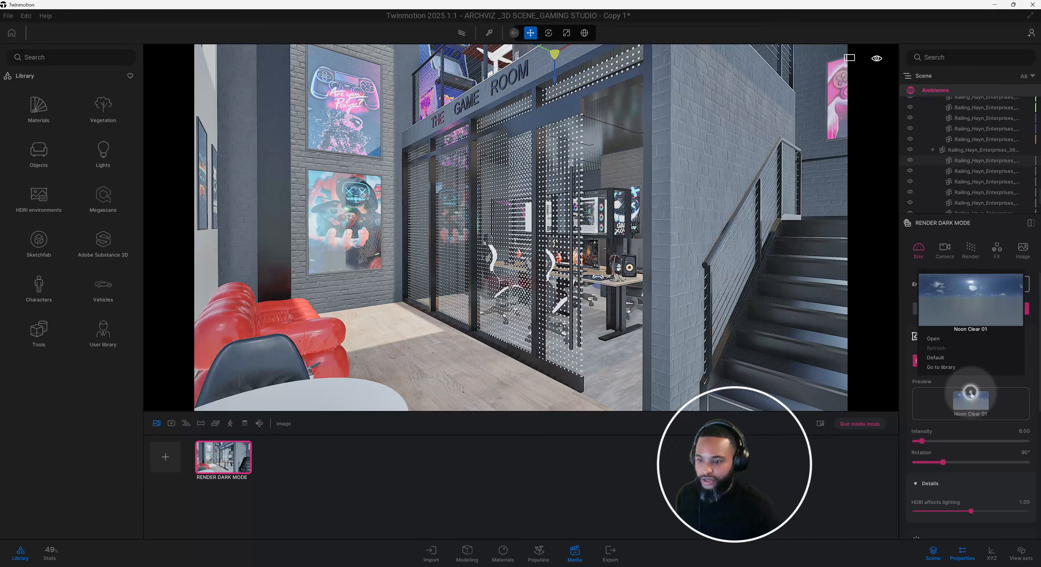
left_click(950, 368)
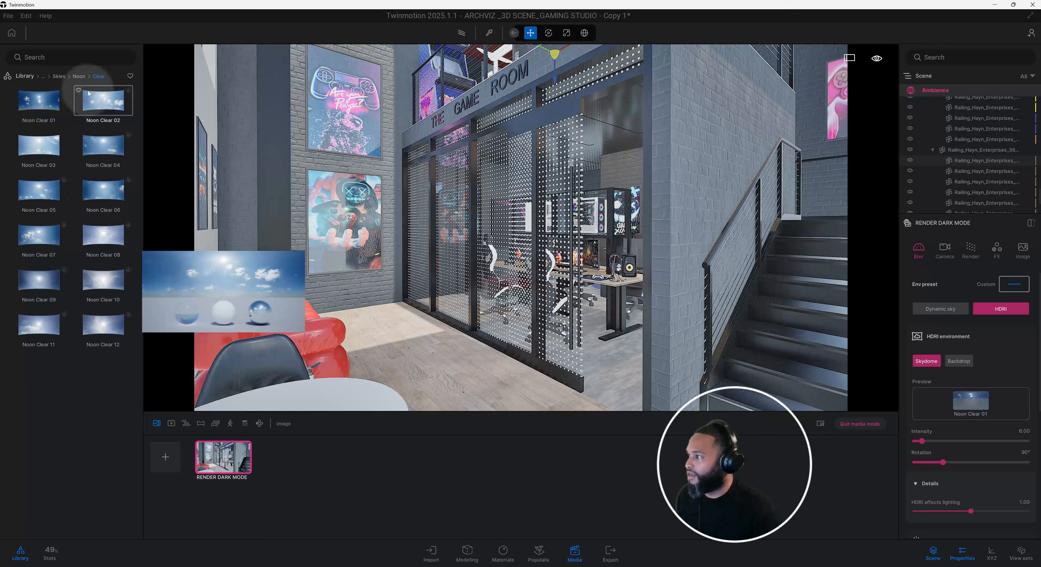
mouse_move(94, 170)
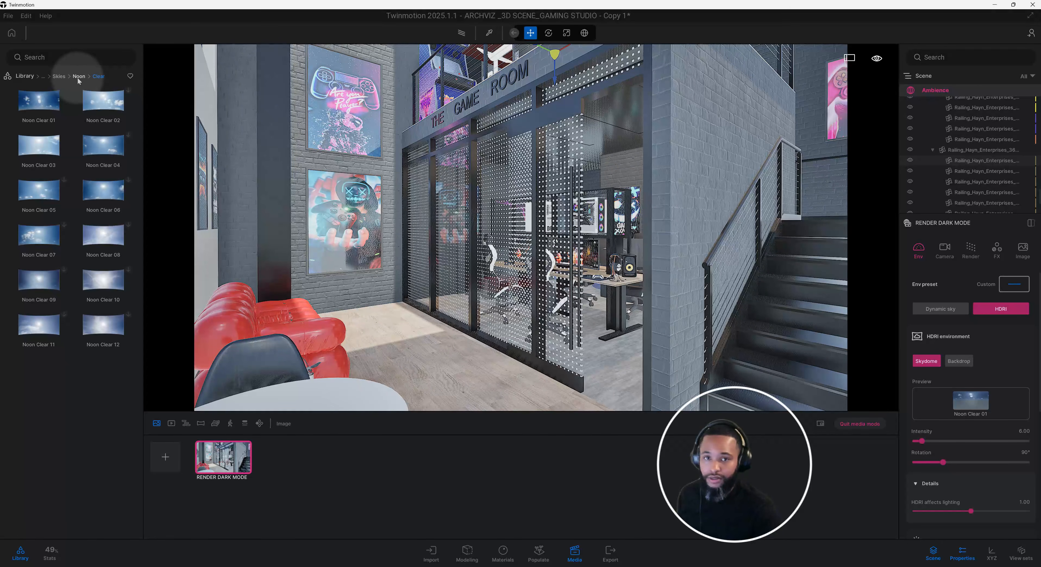
left_click(24, 75)
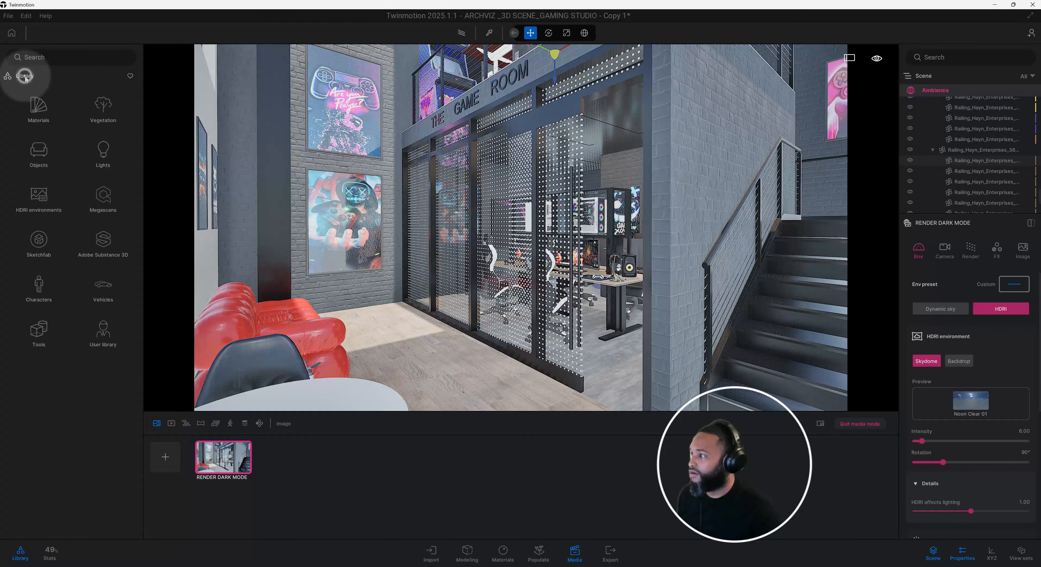
left_click(98, 334)
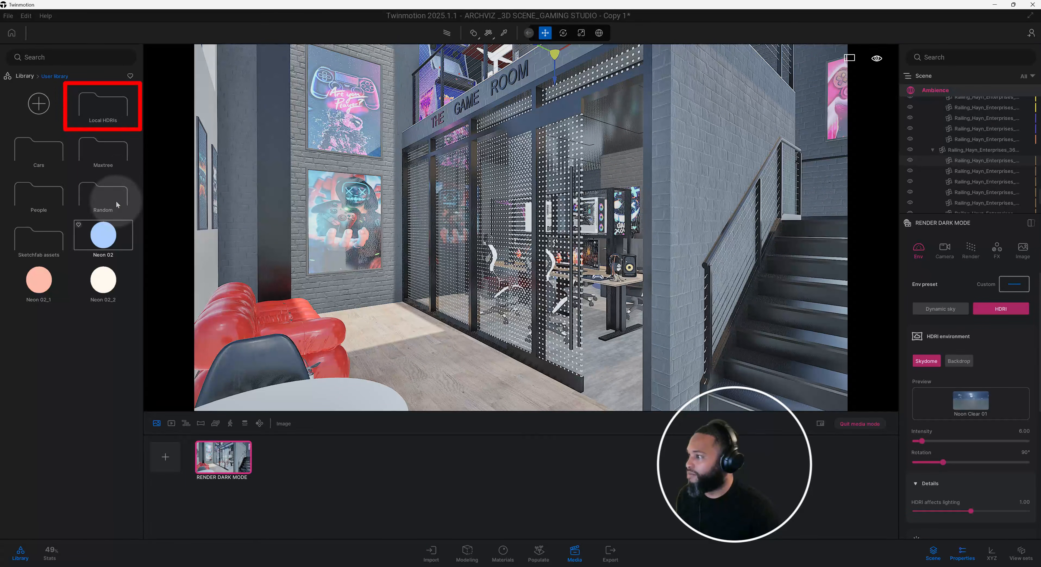
left_click(103, 106)
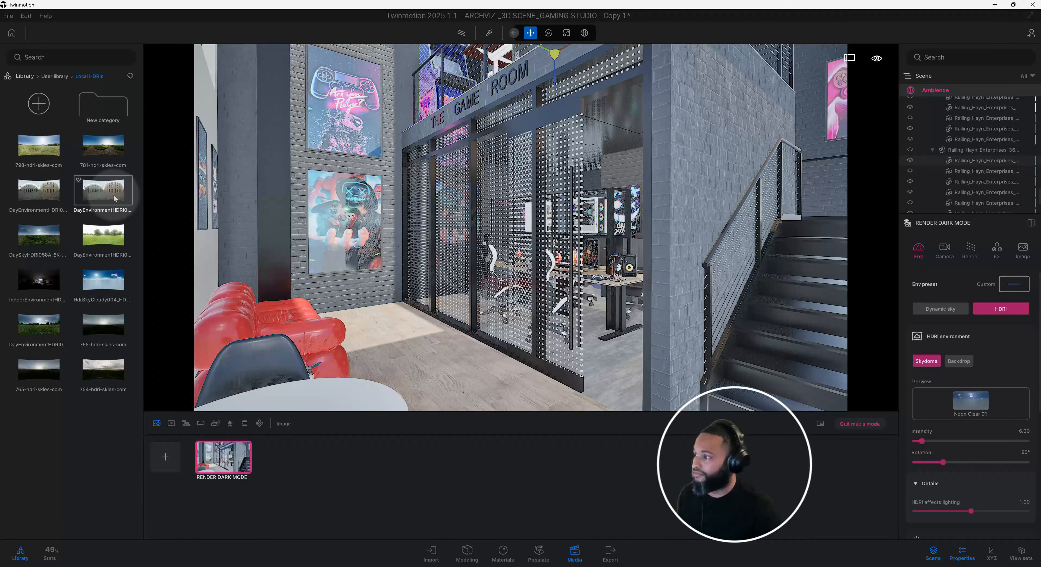
left_click_drag(98, 195, 374, 291)
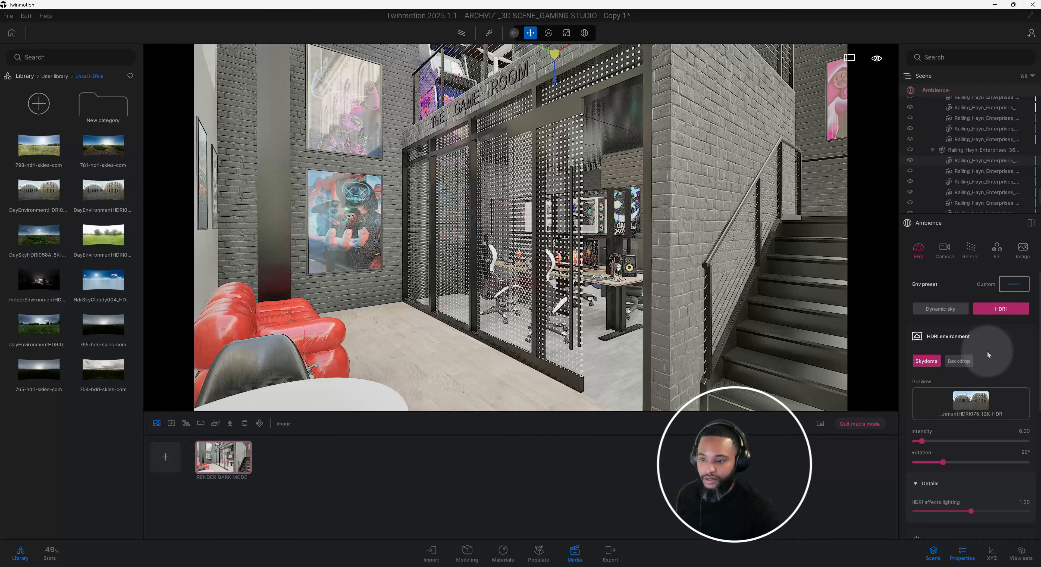
scroll(987, 350, "down", 1)
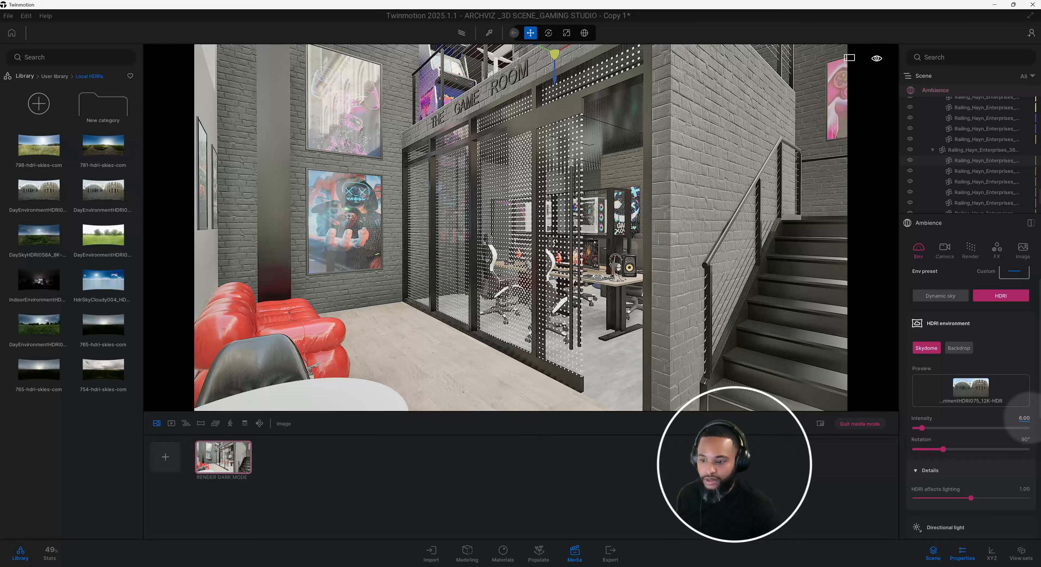
left_click_drag(1029, 418, 1003, 418)
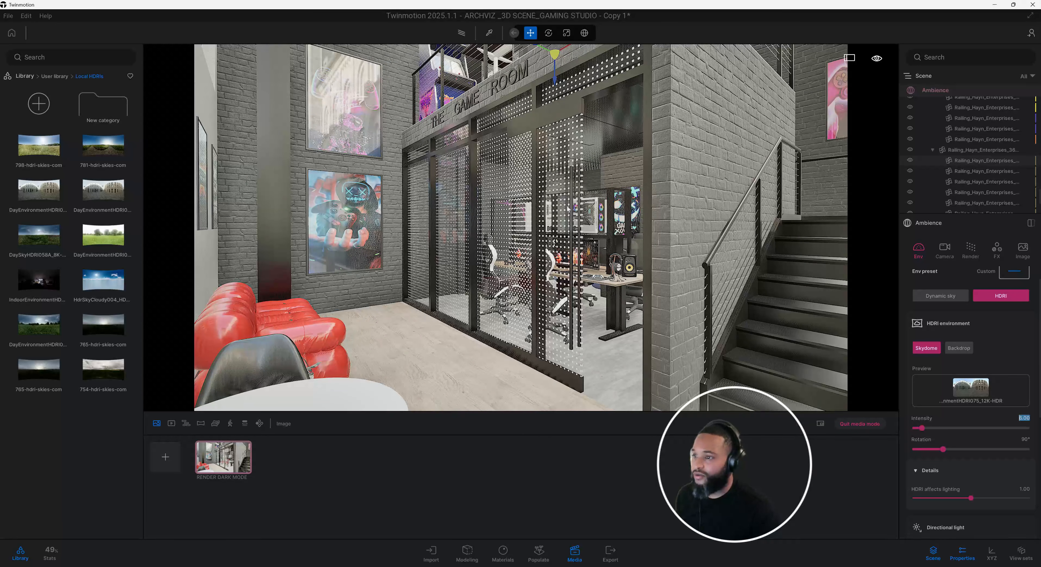
Switch rendering from real time to the Path tracer and set its quality to High.
left_click(971, 249)
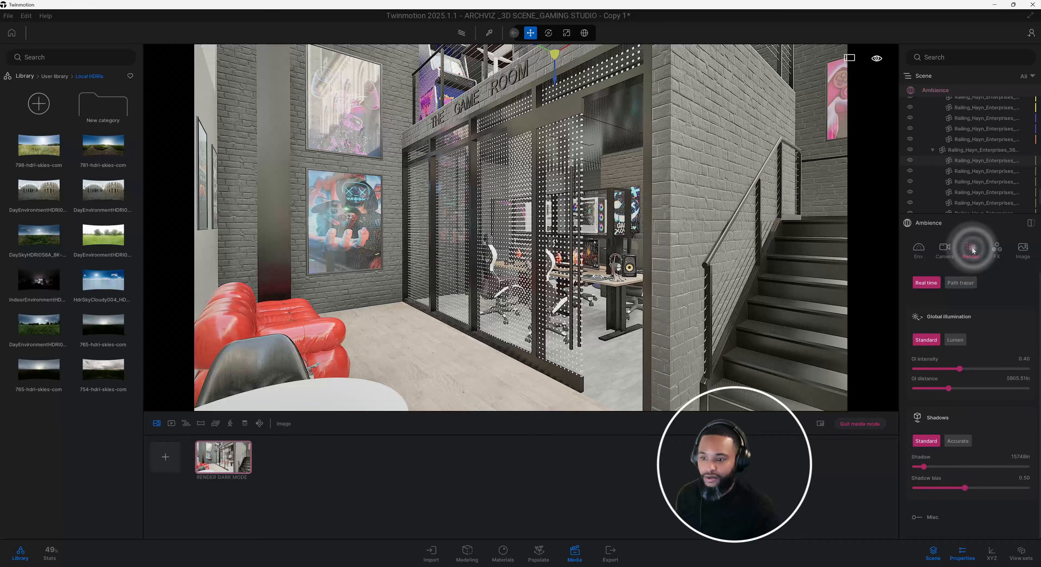
left_click(966, 282)
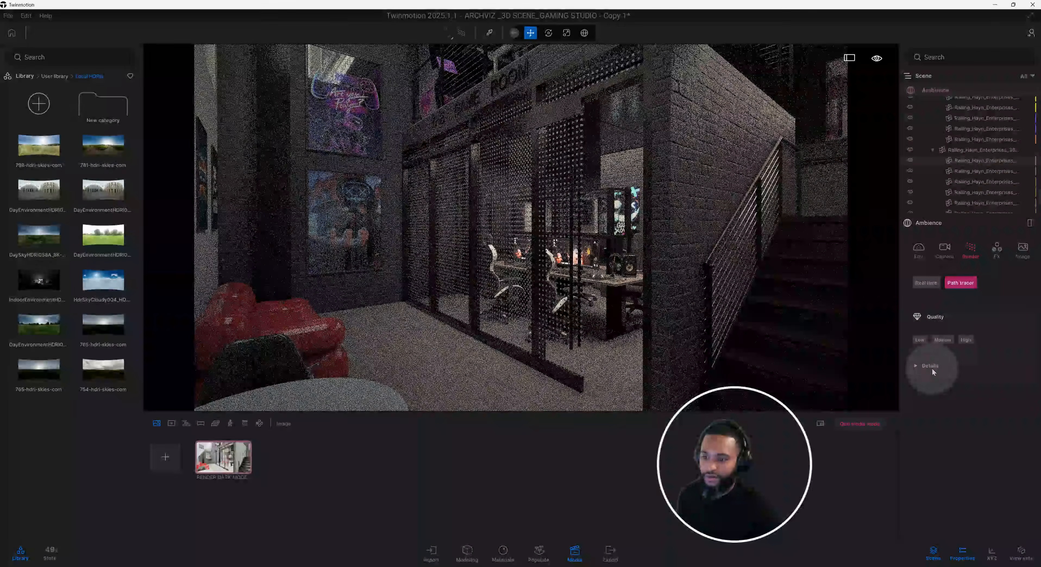
left_click(932, 368)
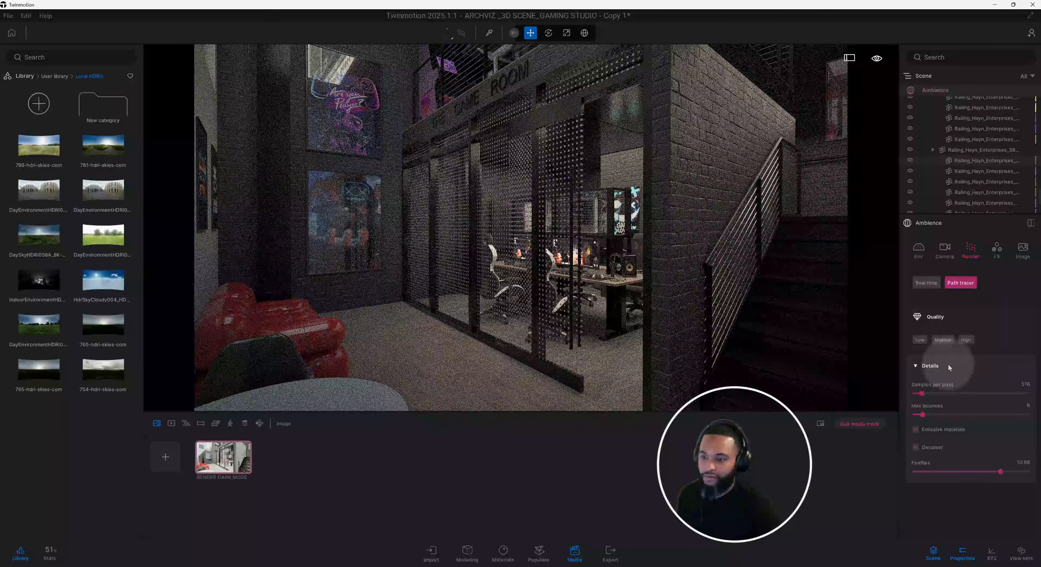
left_click(944, 340)
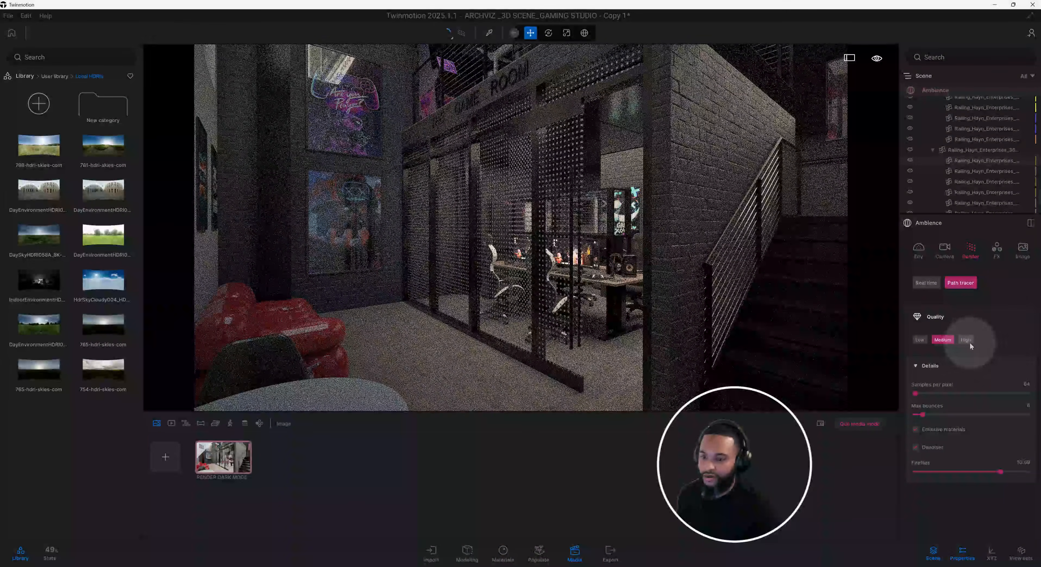
left_click(967, 340)
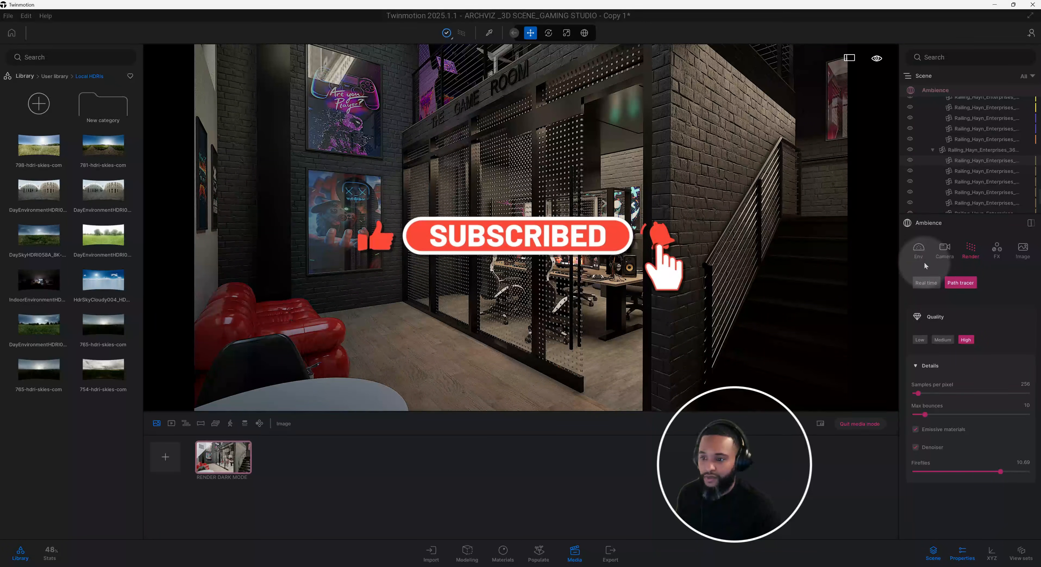
Set the HDRI environment's rotation to 60°.
left_click(919, 249)
scroll(1001, 348, "down", 1)
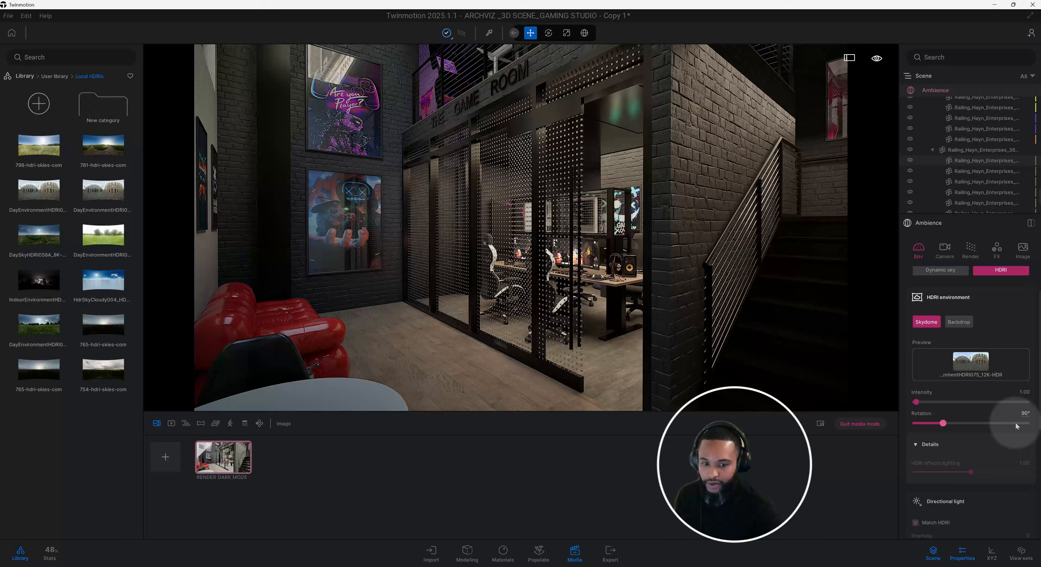
left_click(1026, 413)
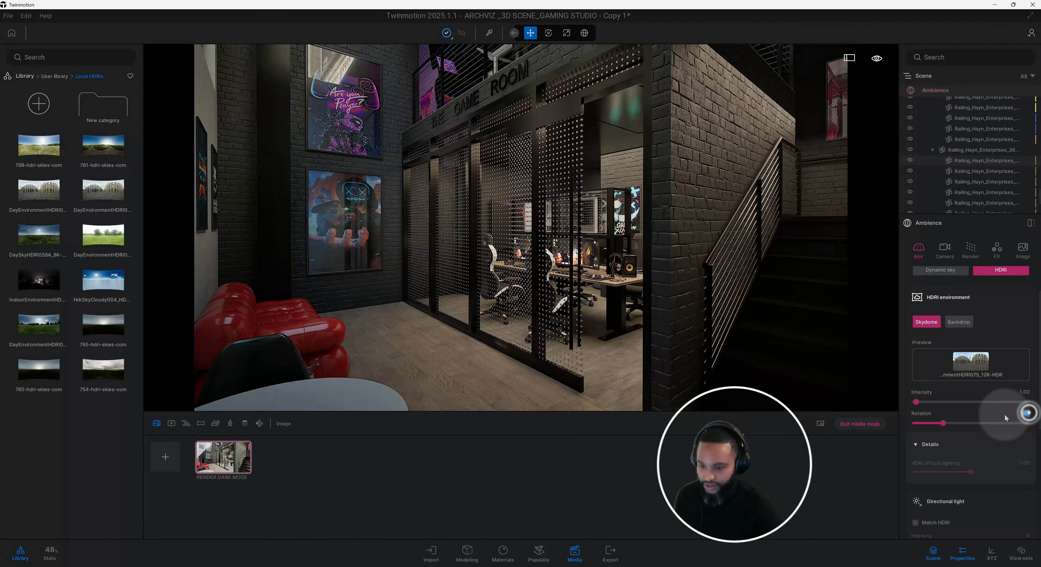
type("60")
key("Return")
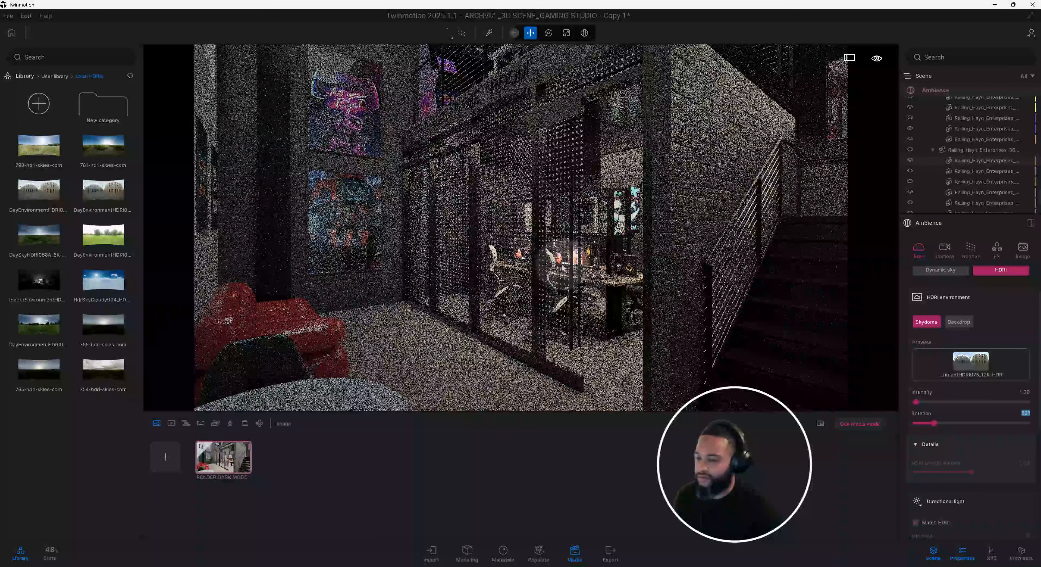
Review the remaining environment settings, including the directional light details, season, wind, fog, horizon and ocean.
scroll(1003, 409, "down", 2)
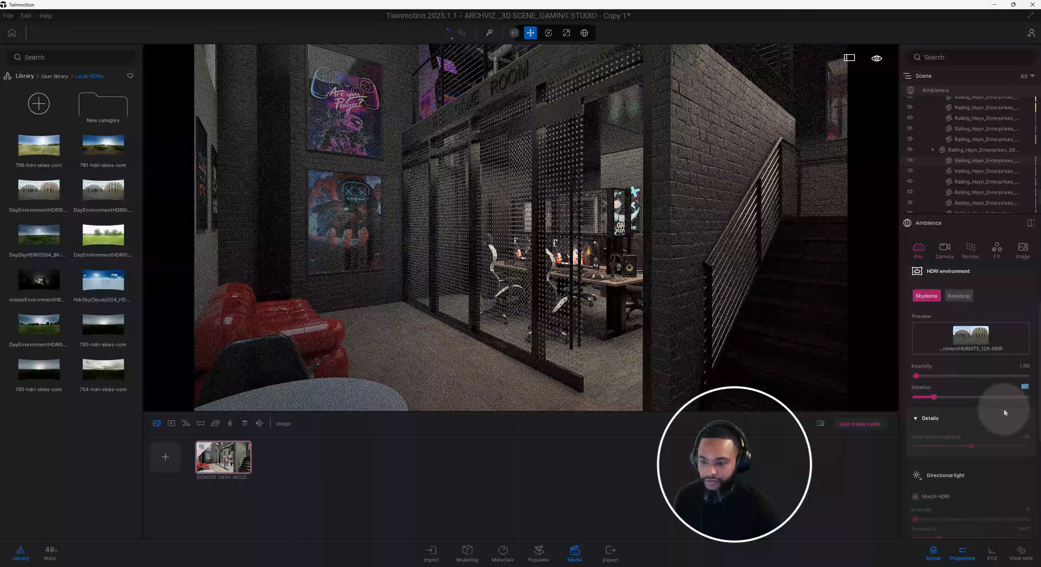
scroll(1004, 412, "down", 1)
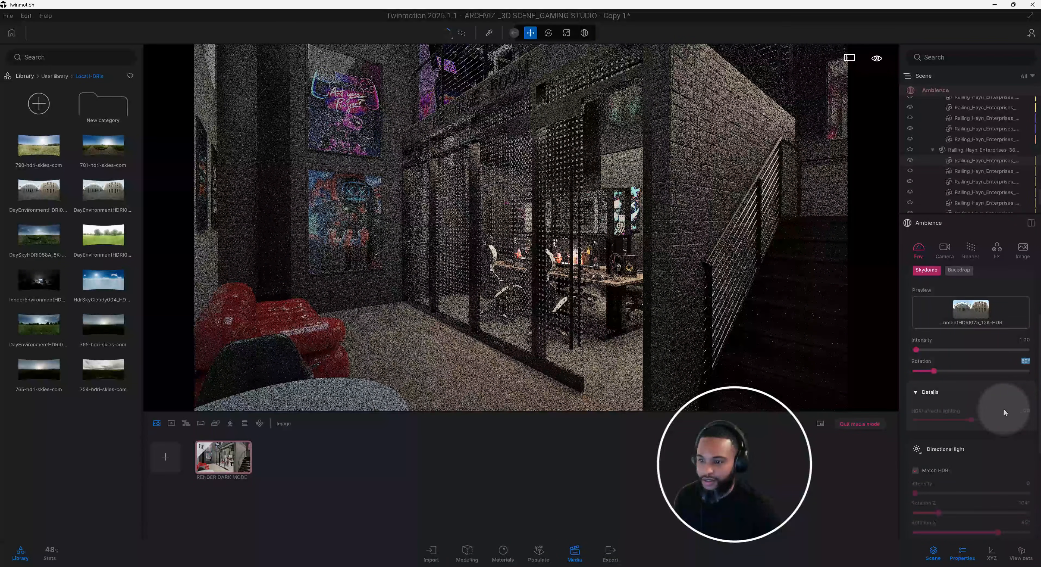
scroll(1003, 407, "down", 2)
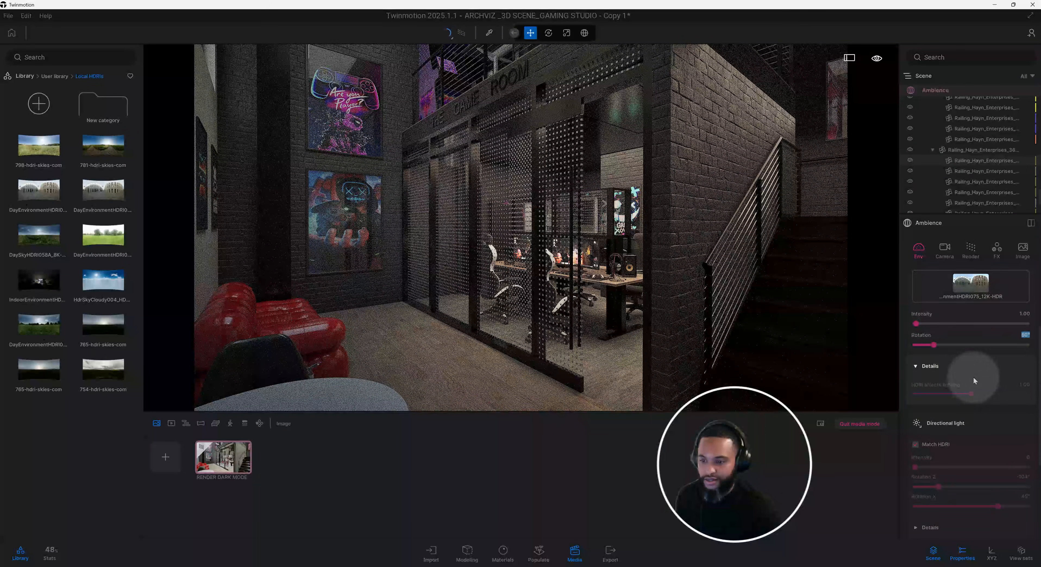
scroll(975, 380, "down", 3)
left_click(956, 414)
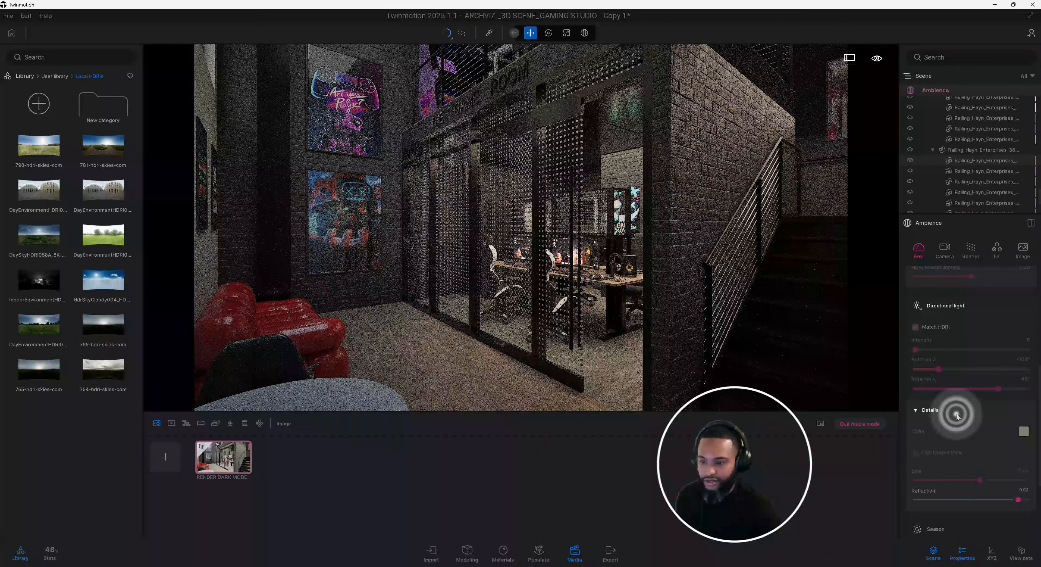
left_click(957, 412)
scroll(956, 416, "down", 1)
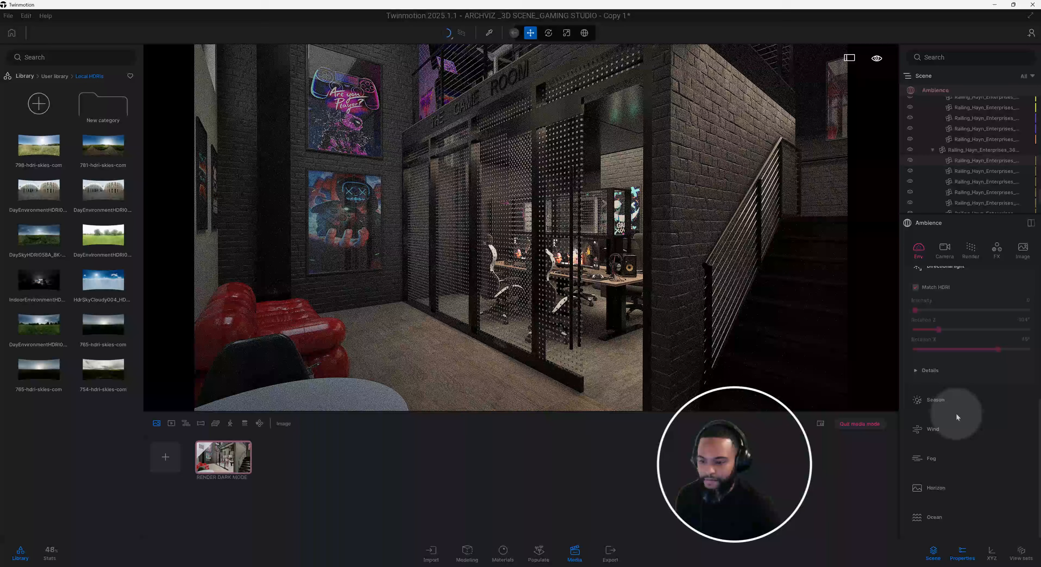
scroll(956, 413, "up", 6)
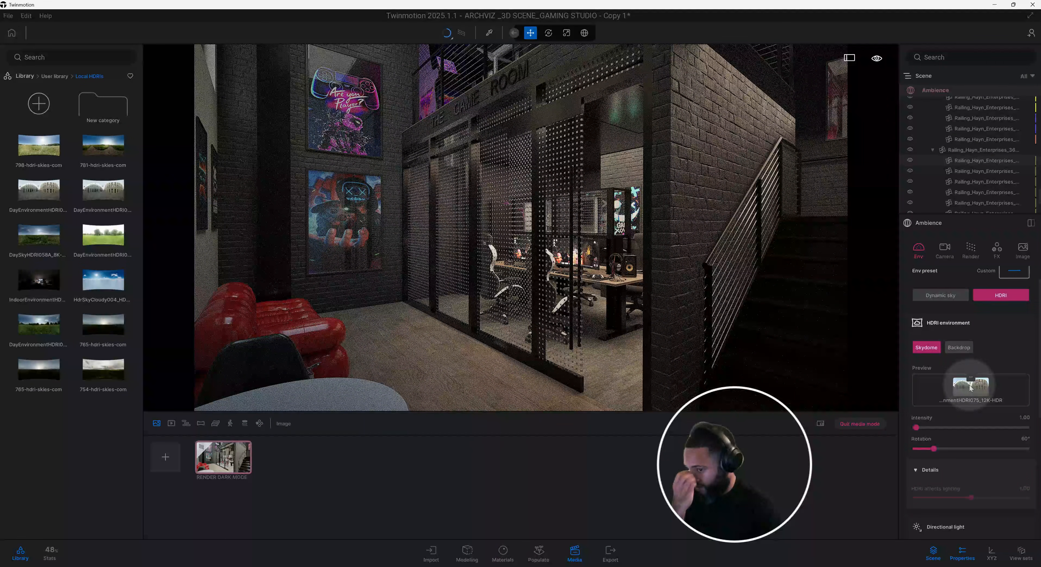
scroll(931, 360, "up", 1)
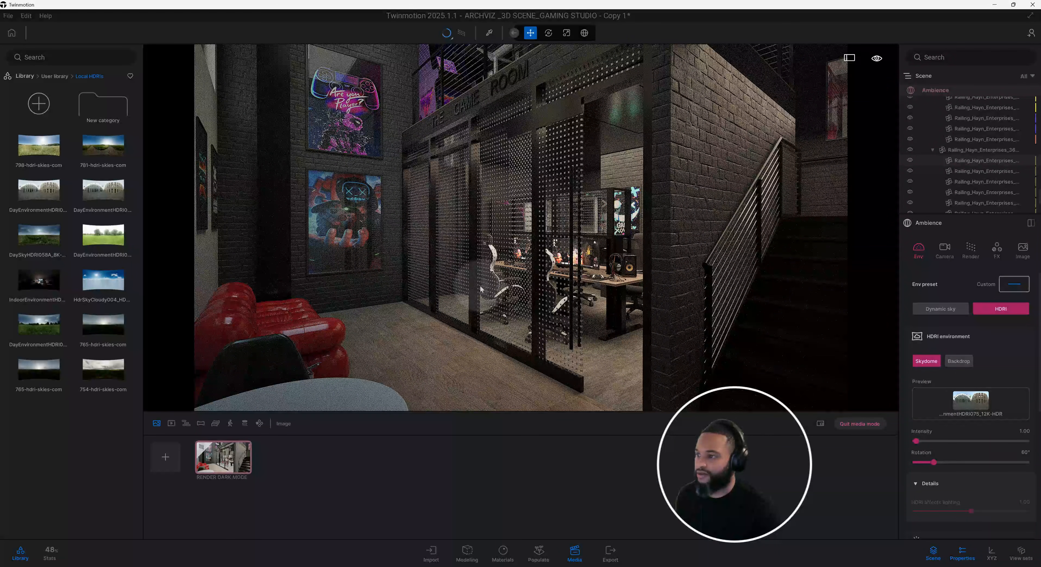
Leave media mode, approach the game room entrance and return to the top level of the user library.
left_click(881, 424)
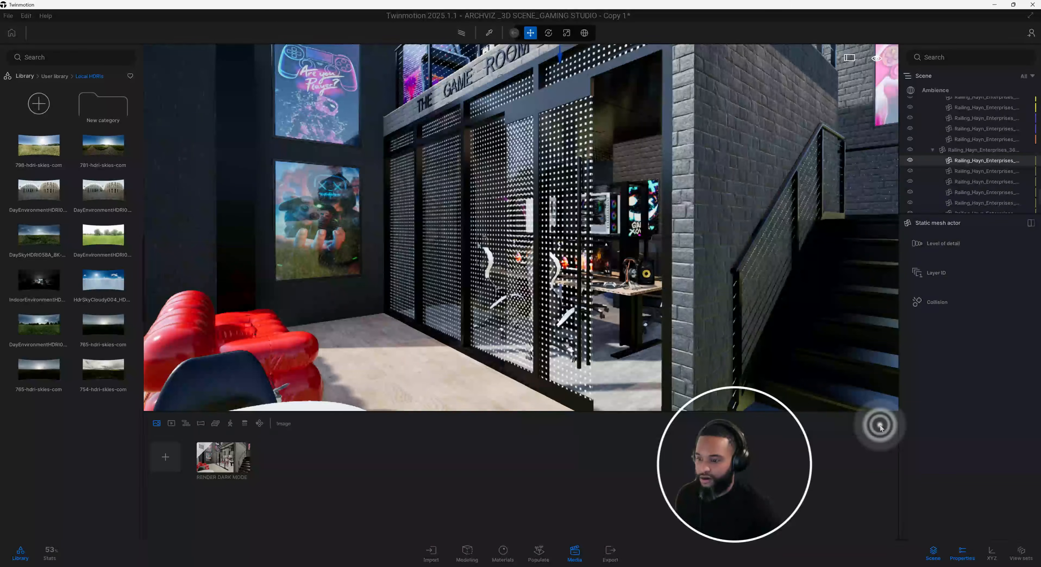
key("w")
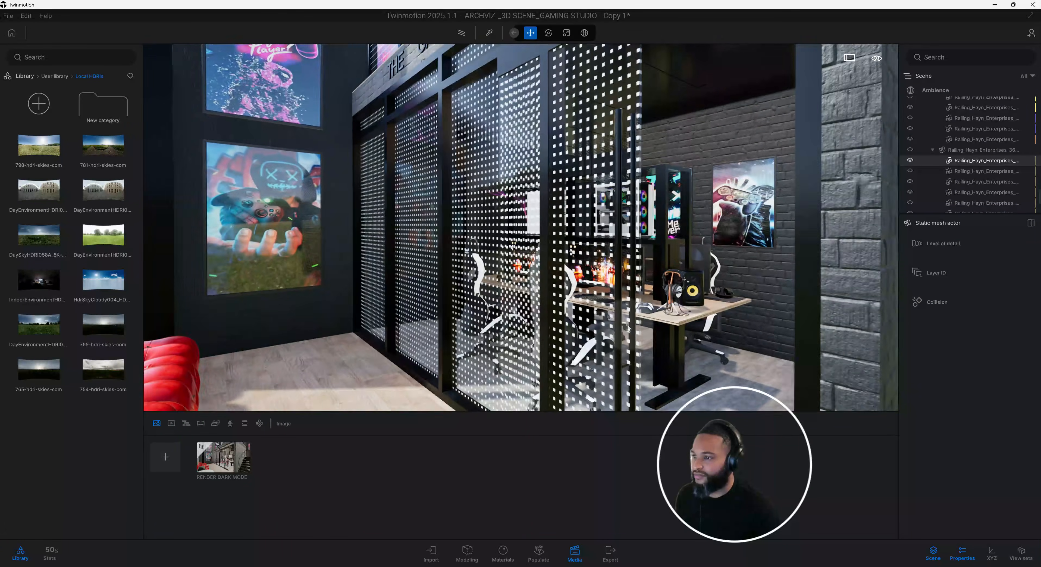
key("s")
key("e")
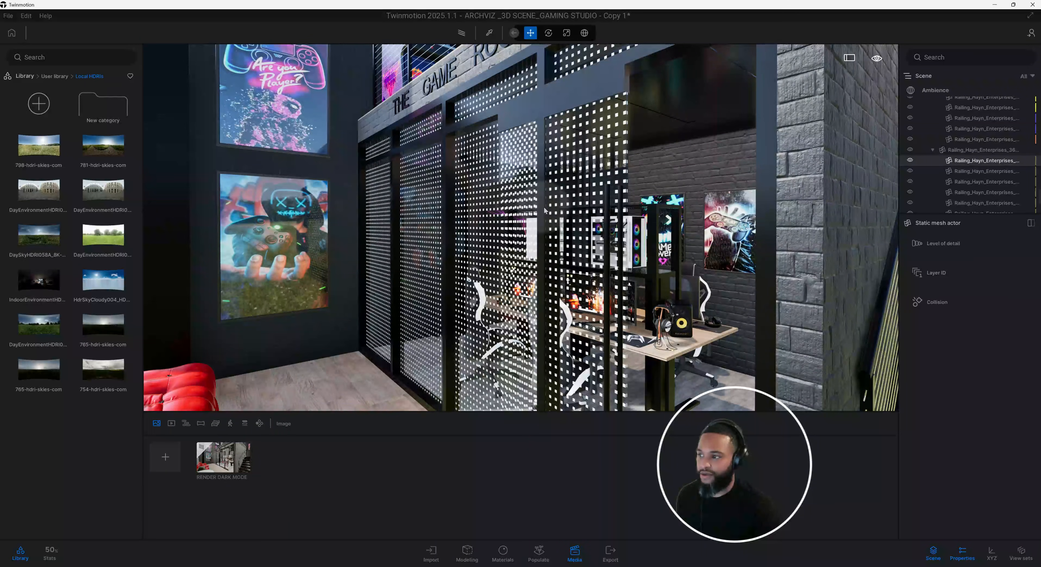
key("s")
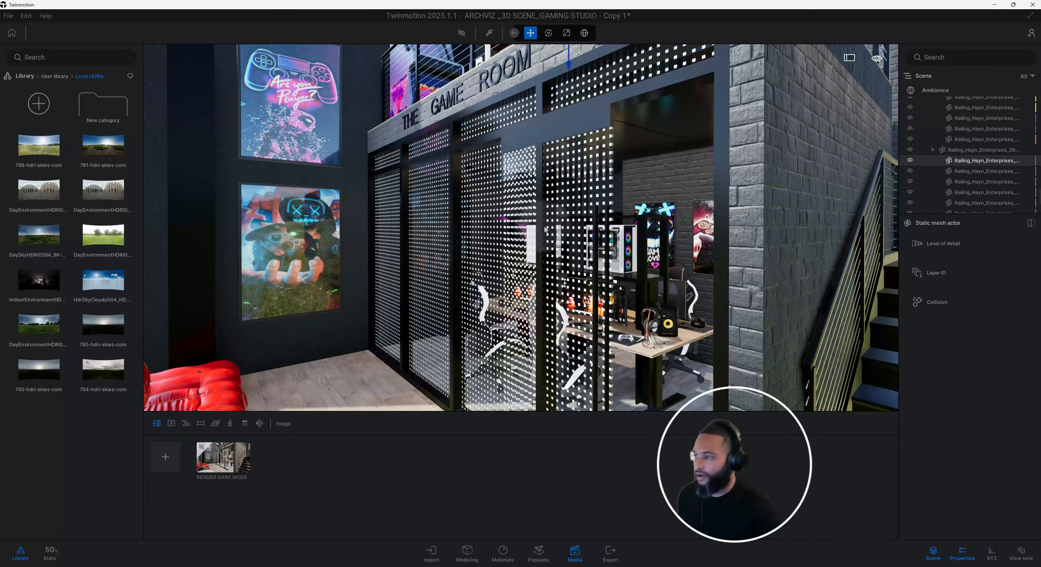
left_click(55, 76)
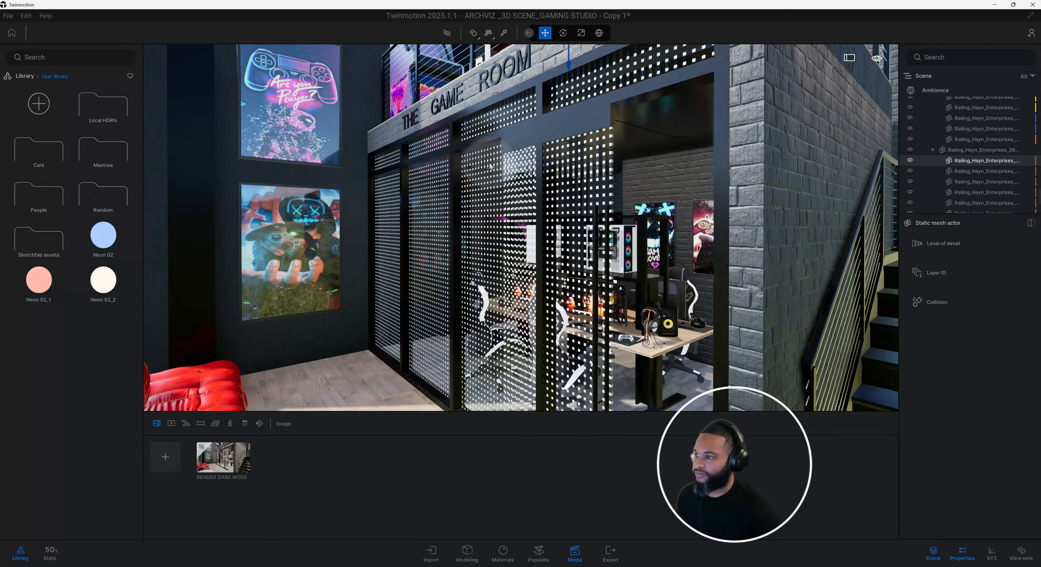
Approach the THE GAME ROOM sign above the entrance and inspect its lettering's material with the Material picker.
middle_click_drag(490, 166, 546, 239)
scroll(526, 238, "up", 3)
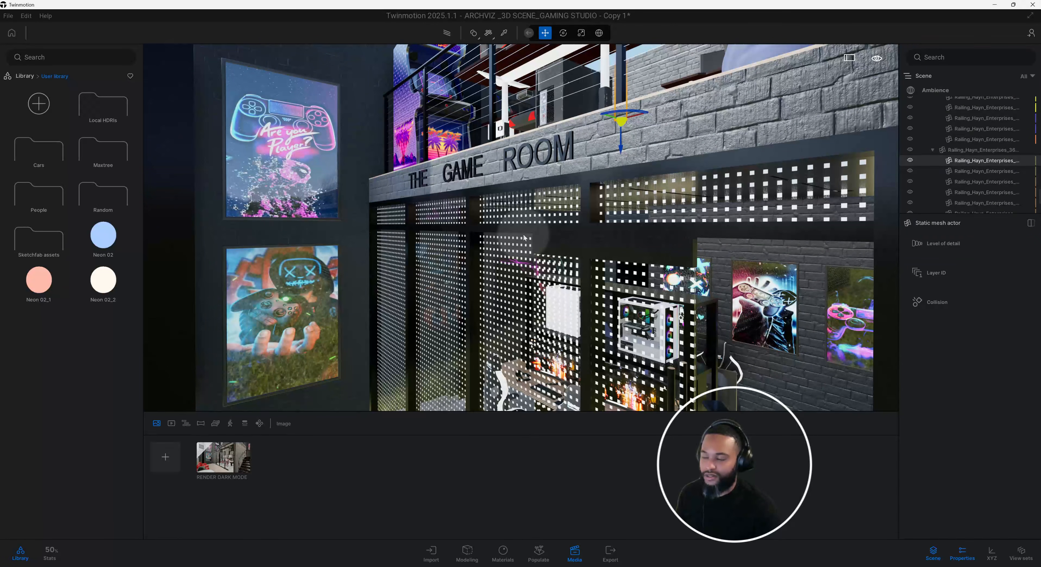
left_click(505, 33)
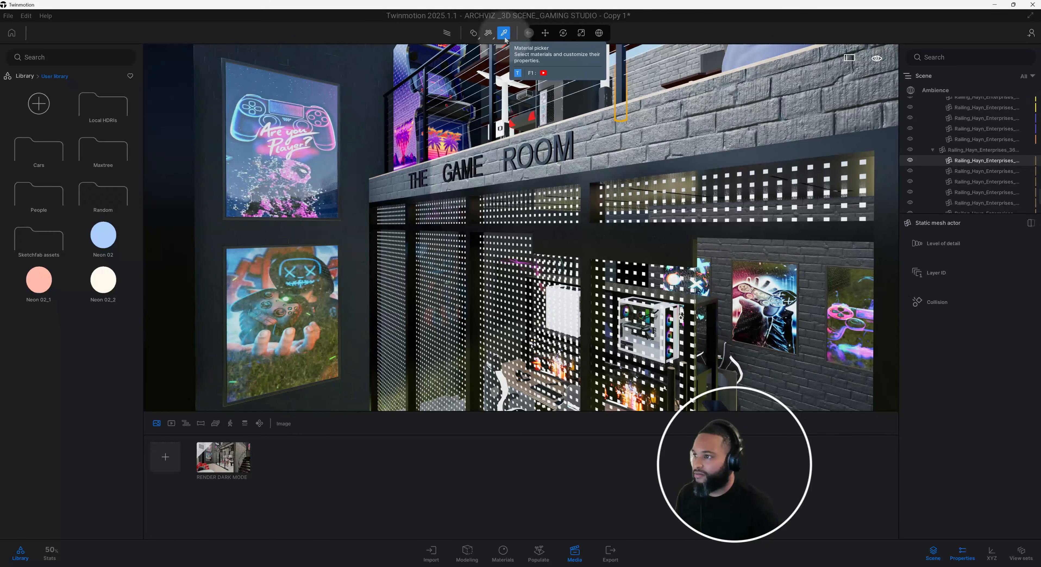
left_click(563, 143)
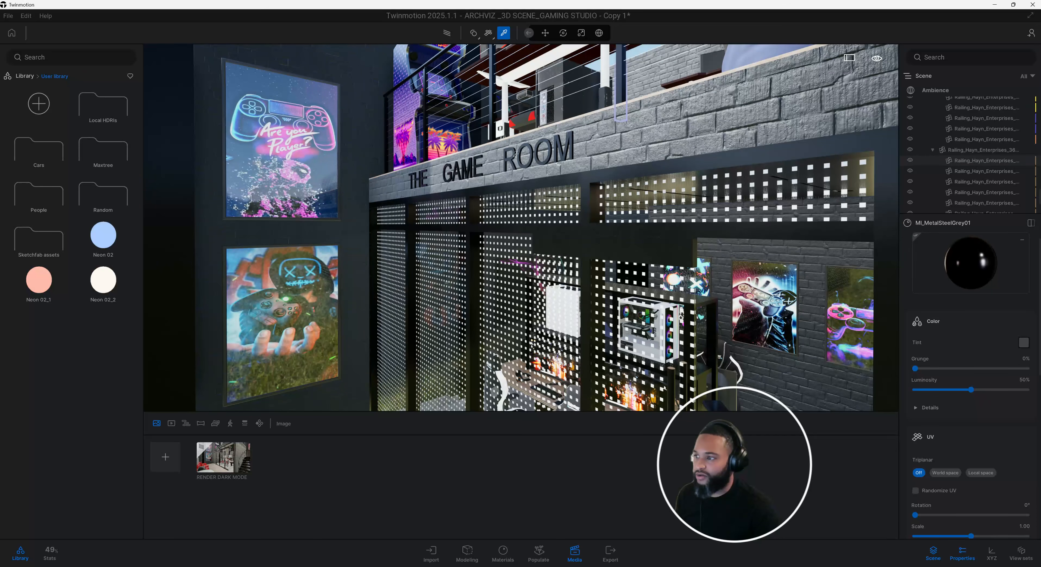
Try to apply the Neon 02_2 material to the THE GAME ROOM lettering, and undo the material replacement.
left_click(104, 292)
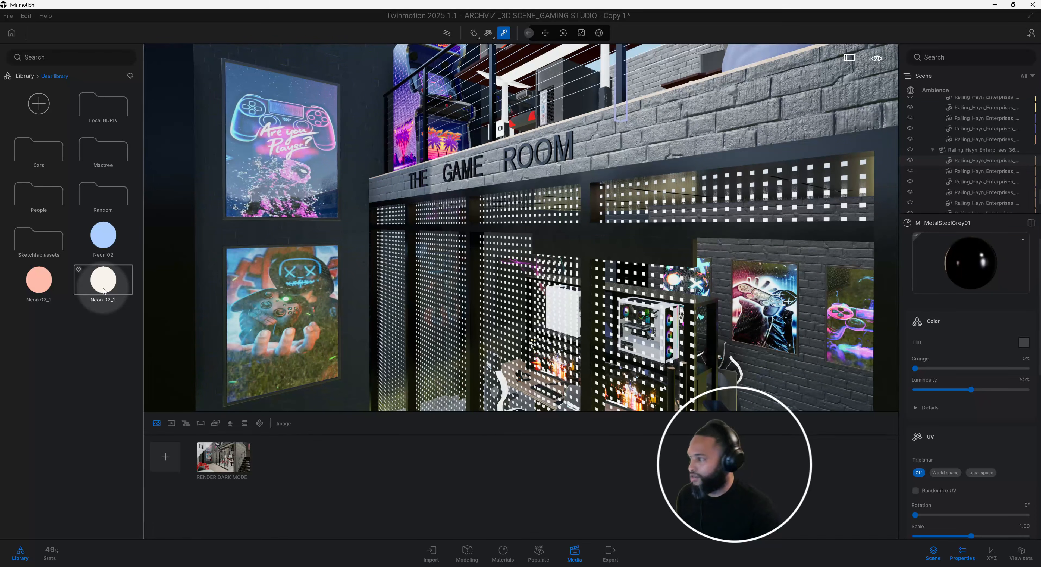
left_click_drag(103, 290, 574, 144)
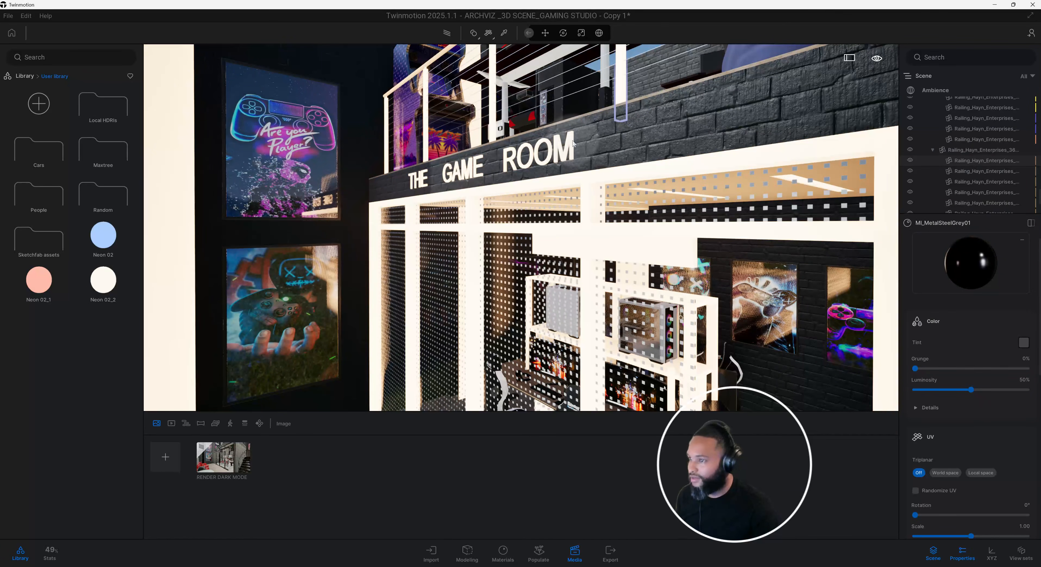
left_click(574, 143)
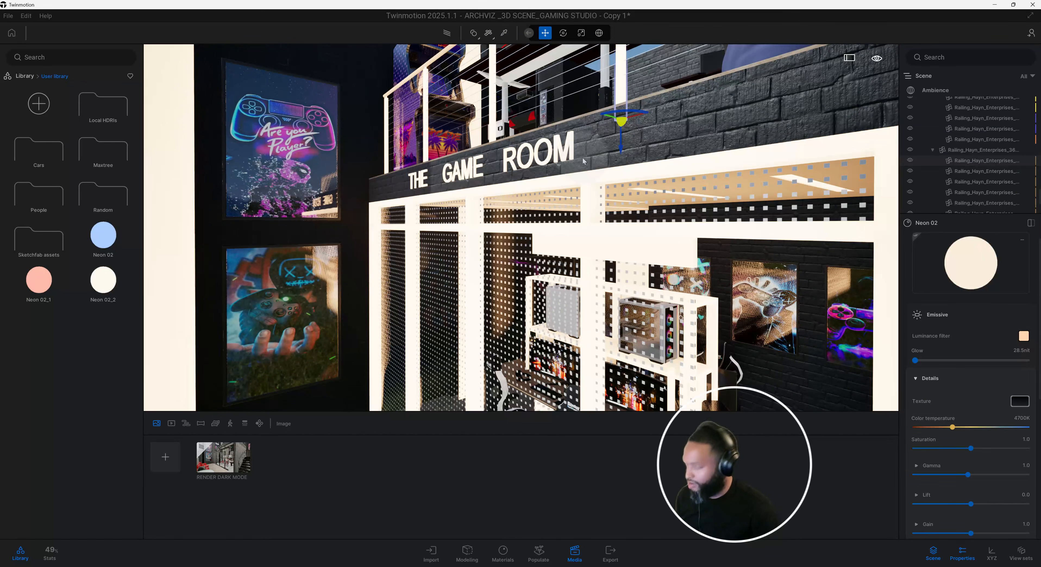
key("ctrl+z")
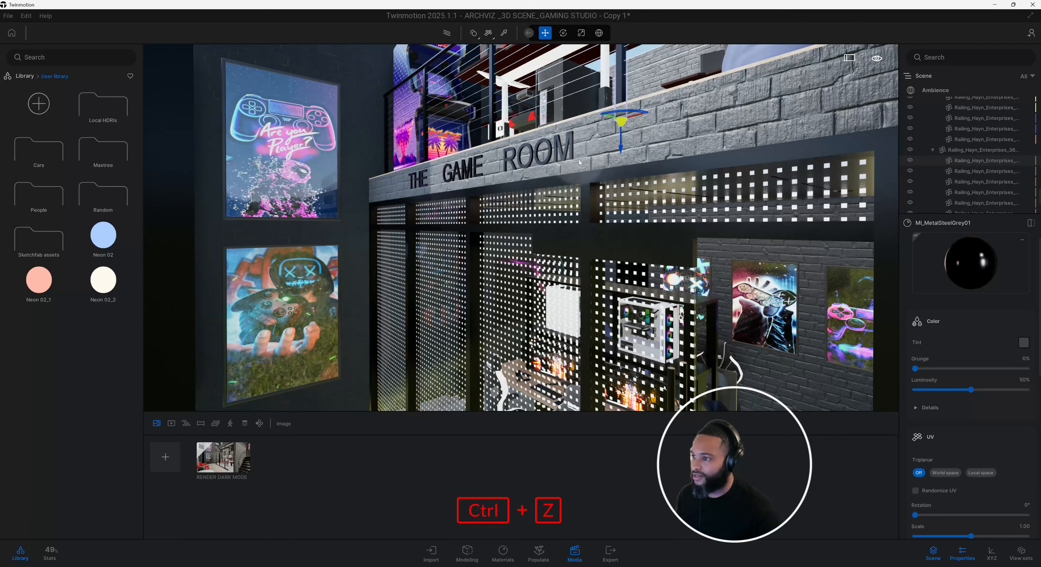
Switch material application to single-object mode and apply the Neon 02_2 material to only the THE GAME ROOM lettering.
left_click(475, 34)
left_click(471, 66)
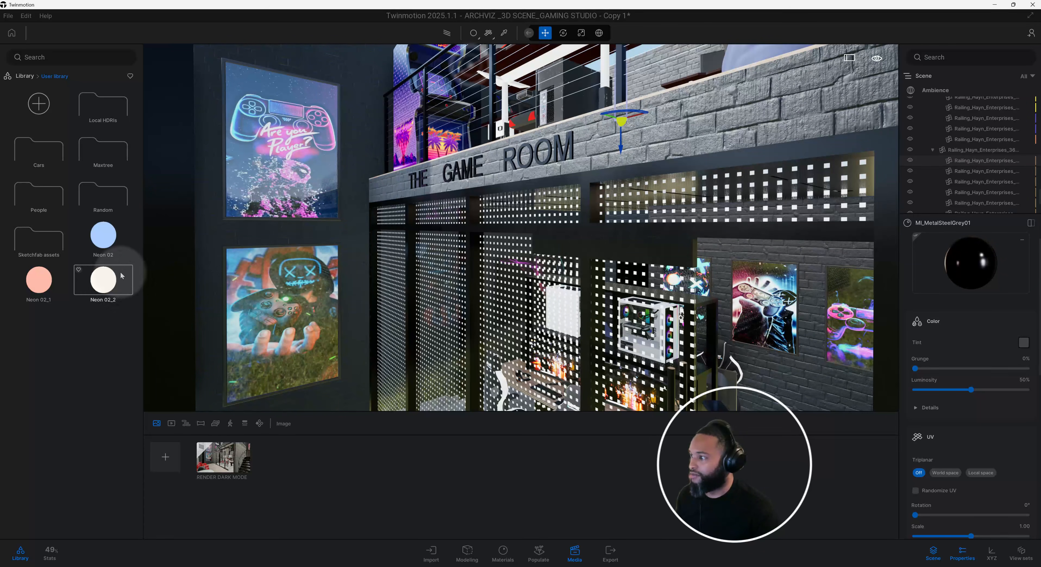
left_click_drag(104, 279, 570, 141)
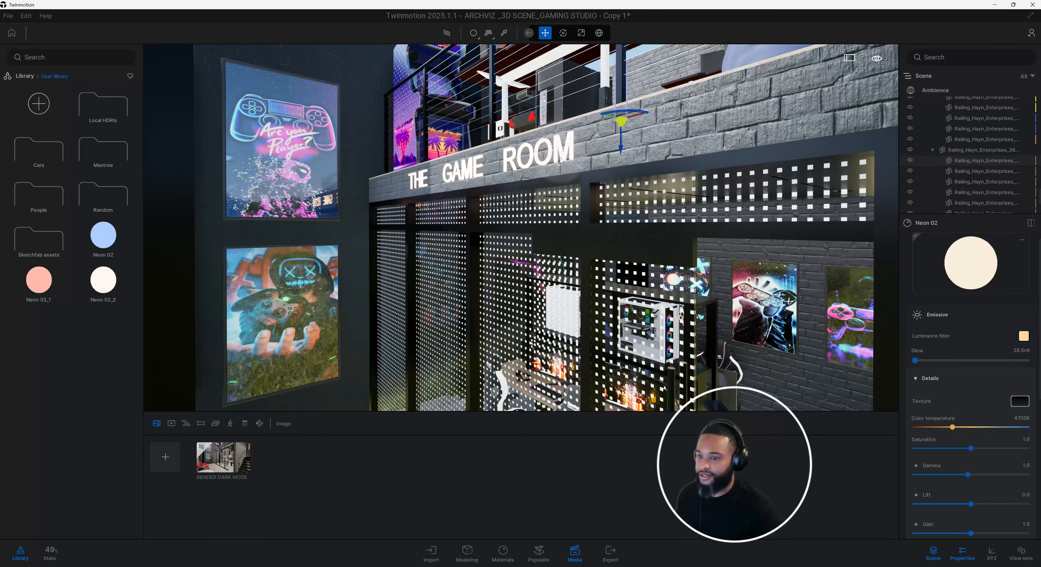
Set the sign lettering's neon glow to 0.5 nit and check the sign from a closer viewpoint.
left_click(965, 351)
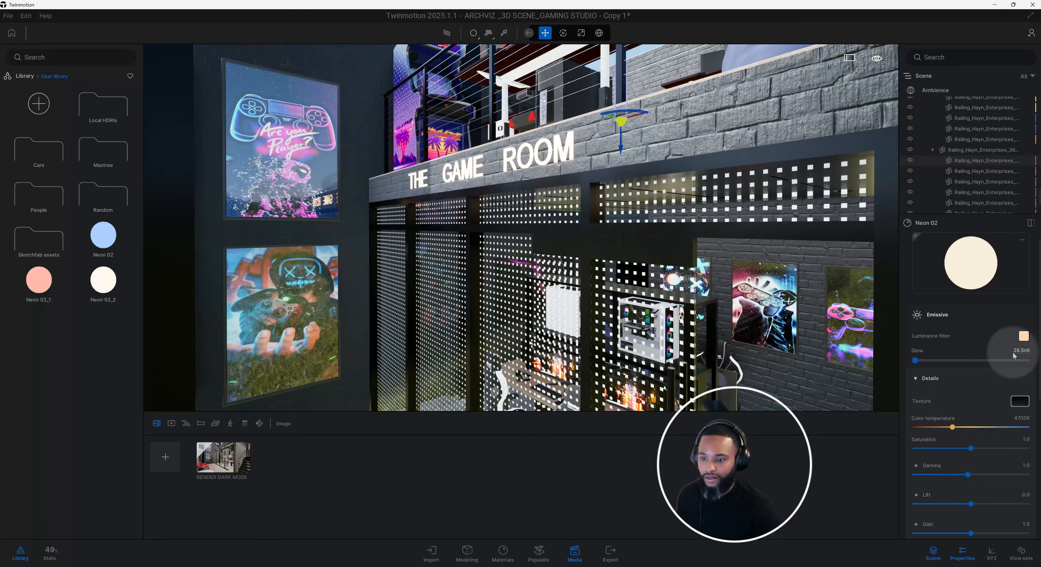
left_click(1023, 350)
type("0.5")
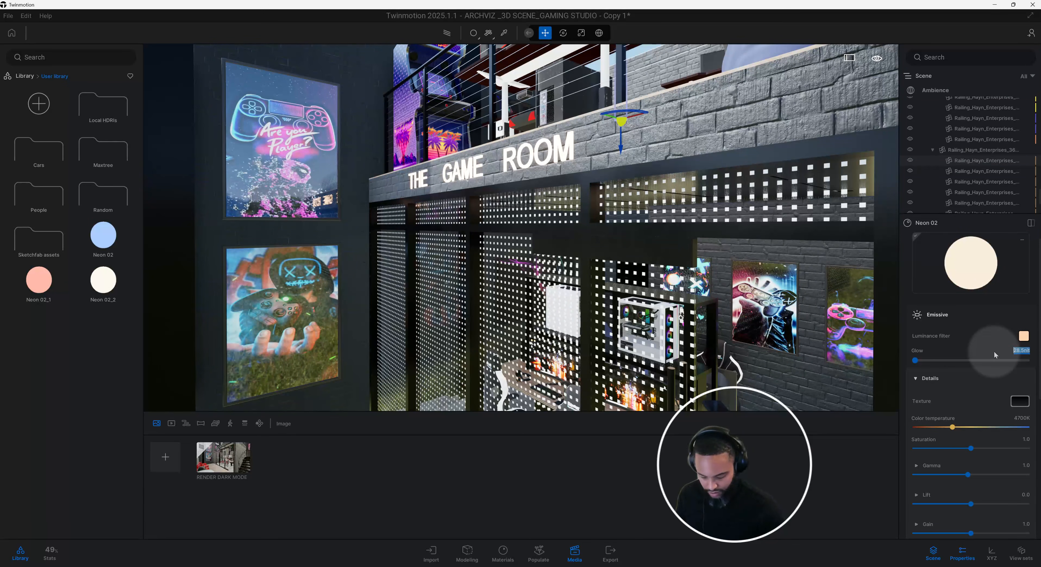
key("Return")
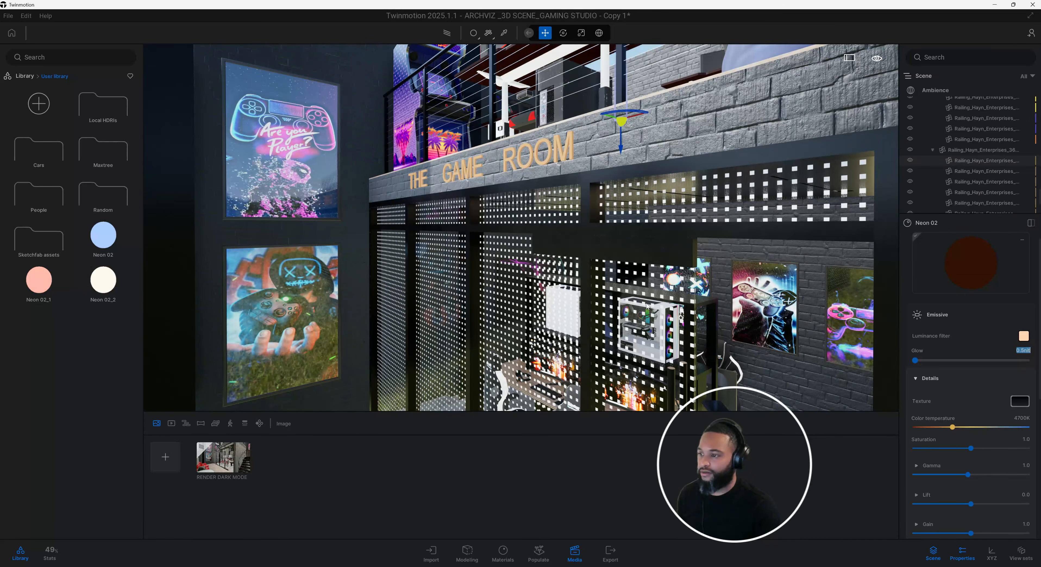
left_click_drag(656, 306, 569, 247)
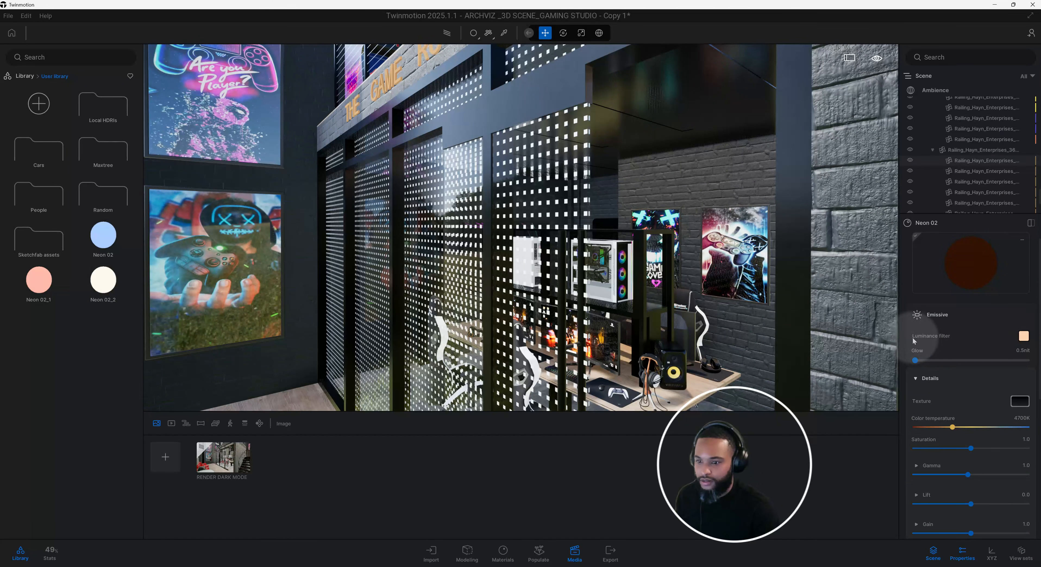
left_click(1026, 350)
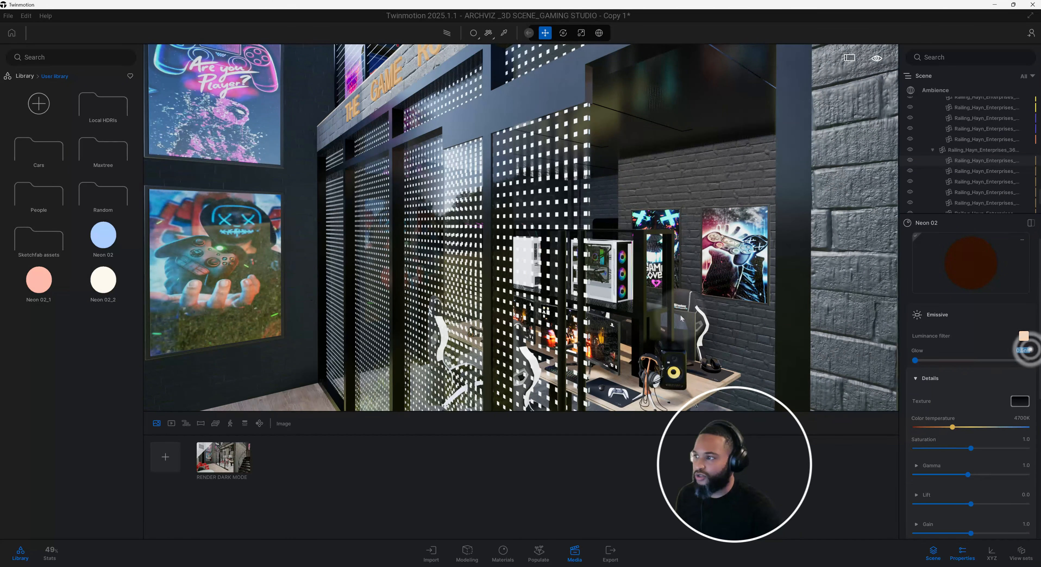
right_click_drag(681, 315, 669, 317)
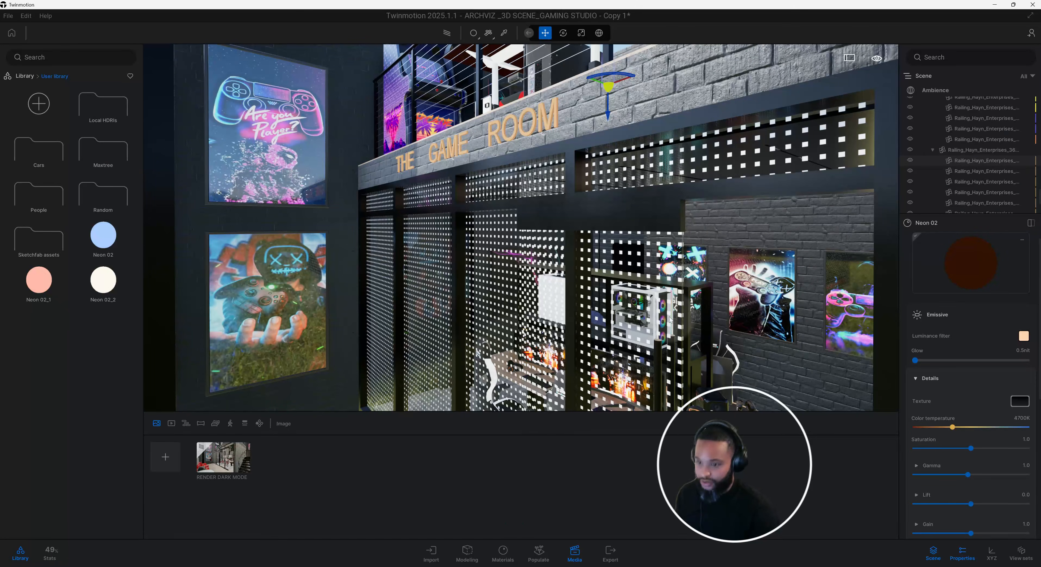
key("Left")
key("KP_5")
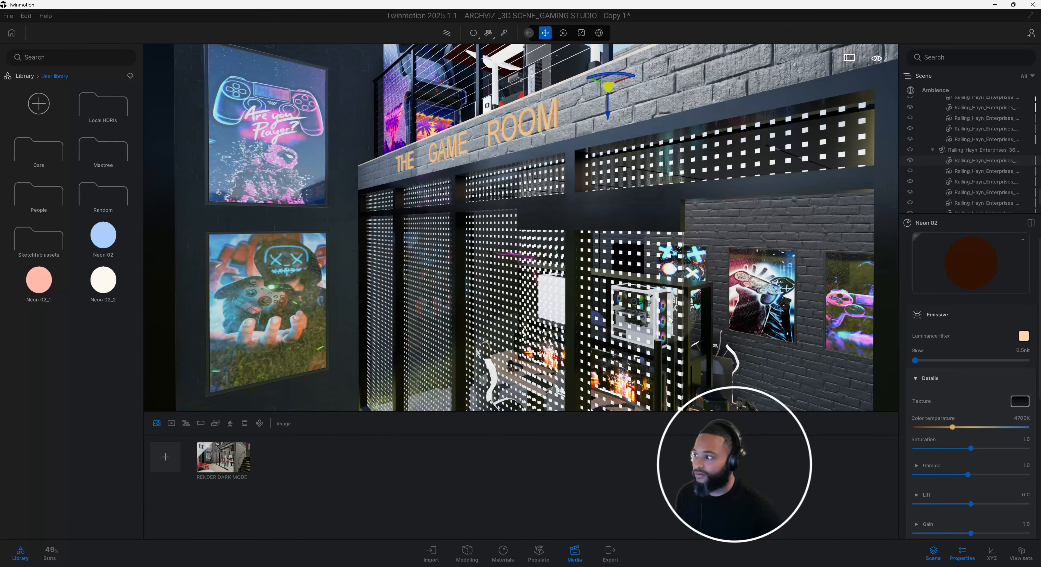
Set the glow of the sign lettering's neon material to 5 nit.
left_click(1024, 350)
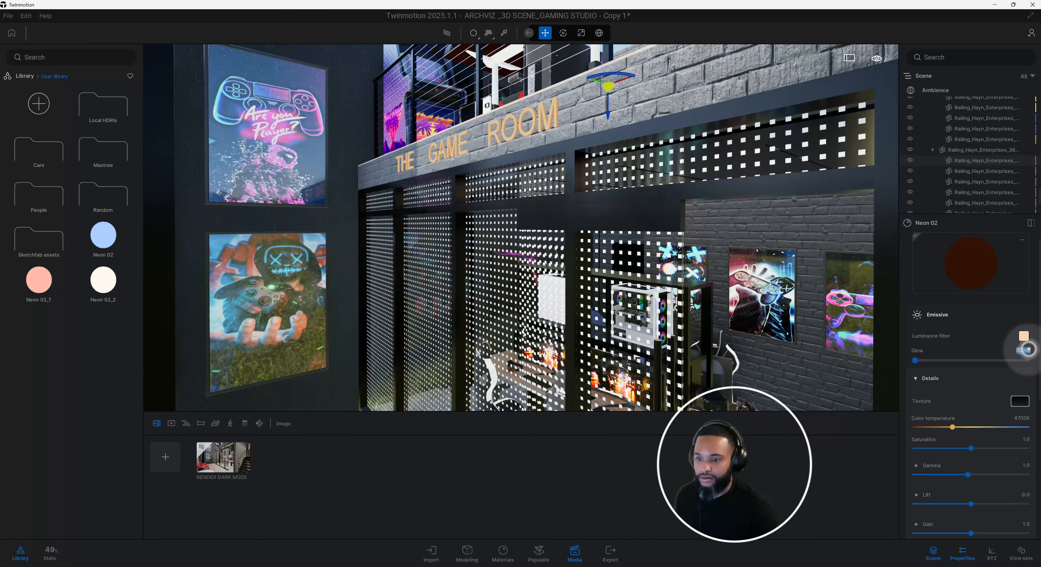
type("5")
key("Return")
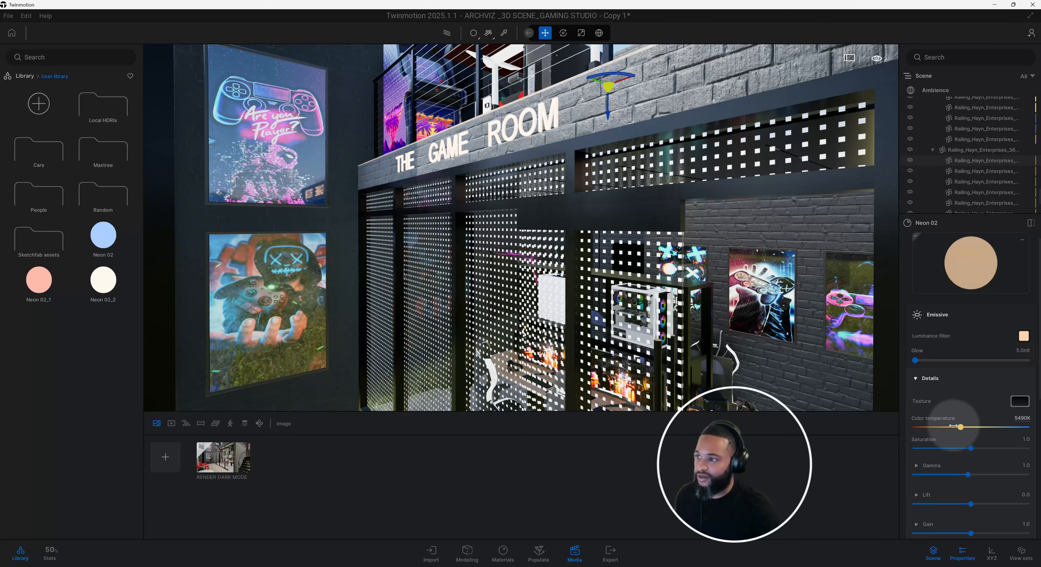
Try warmer and cooler color temperatures on the sign's neon material, and set it back to 4700K.
left_click_drag(948, 428, 929, 427)
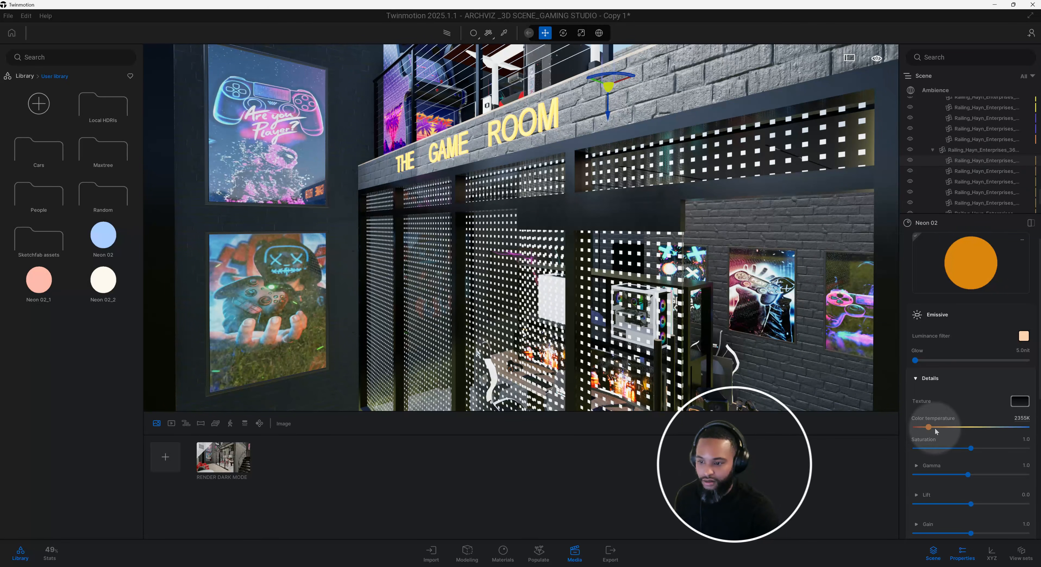
left_click_drag(931, 427, 962, 426)
left_click_drag(995, 427, 1010, 427)
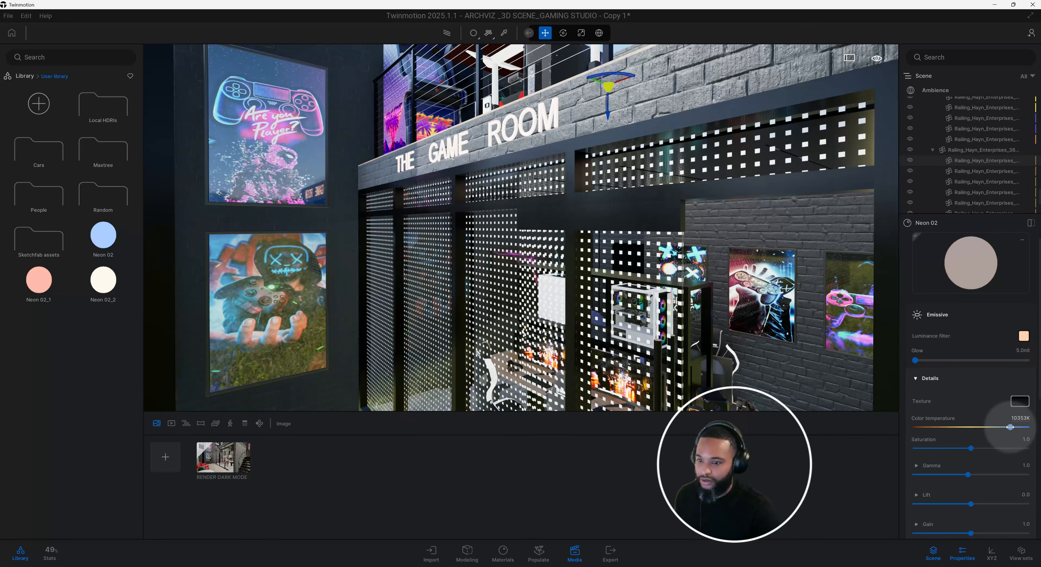
left_click(1020, 418)
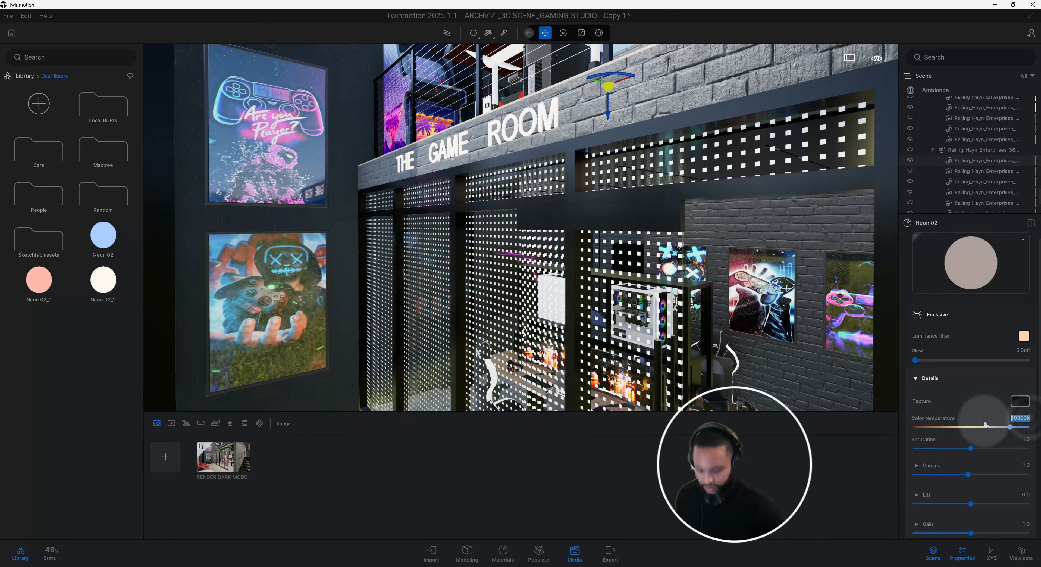
type("4700")
key("Return")
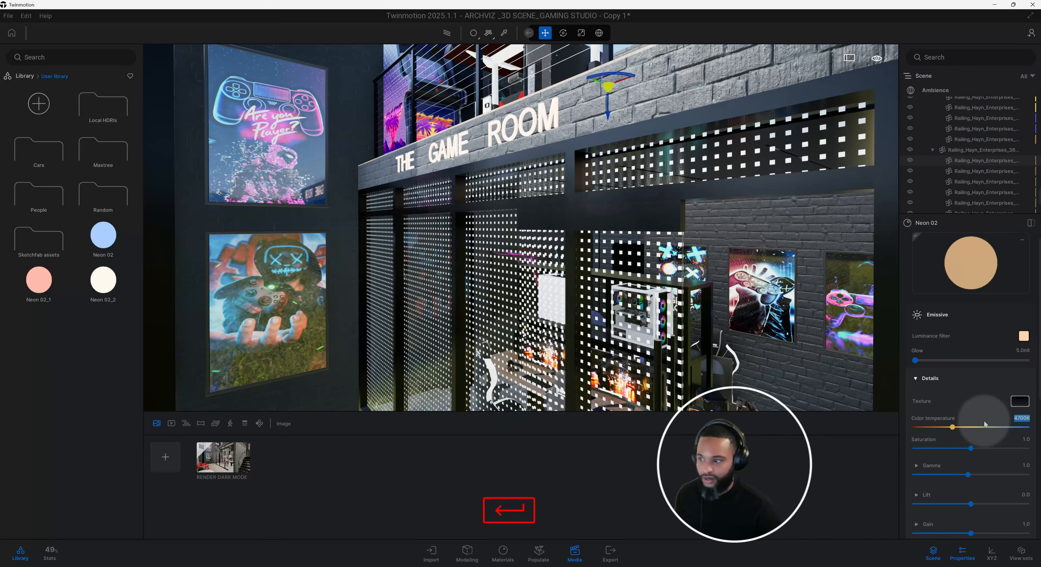
Enter the game room and apply the blue Neon 02 material from the user library to the ceiling light strips.
middle_click_drag(712, 303, 690, 271, "shift")
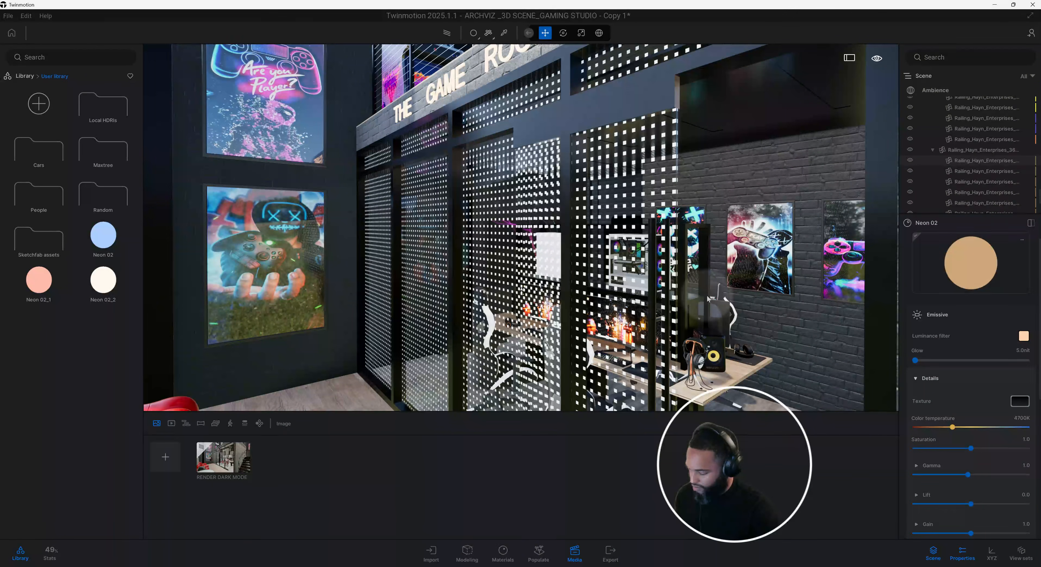
scroll(706, 298, "up", 5)
middle_click_drag(707, 298, 506, 296)
scroll(574, 266, "up", 3)
middle_click_drag(460, 250, 419, 204)
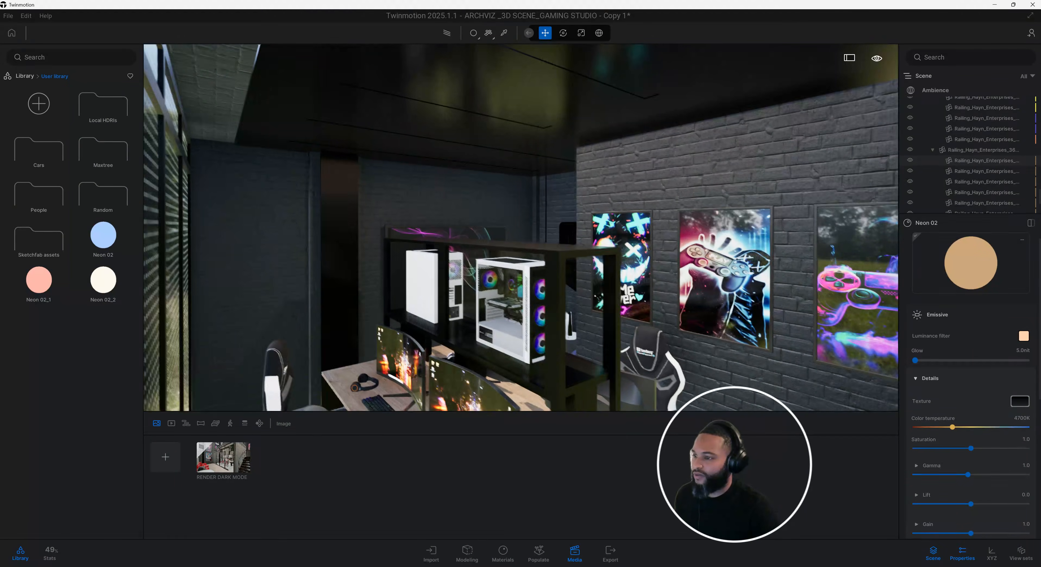
scroll(379, 201, "up", 3)
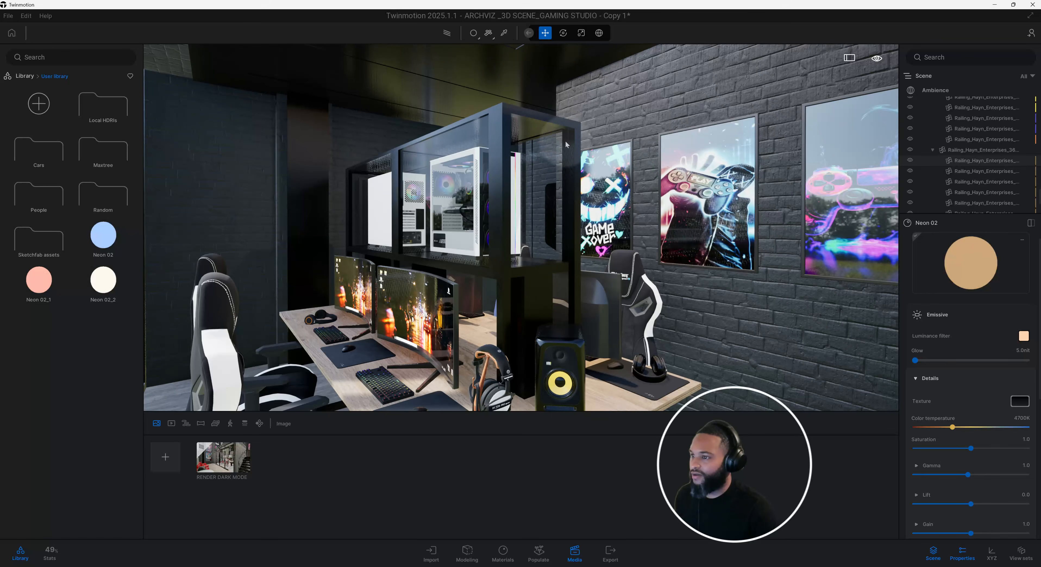
middle_click_drag(580, 149, 587, 279)
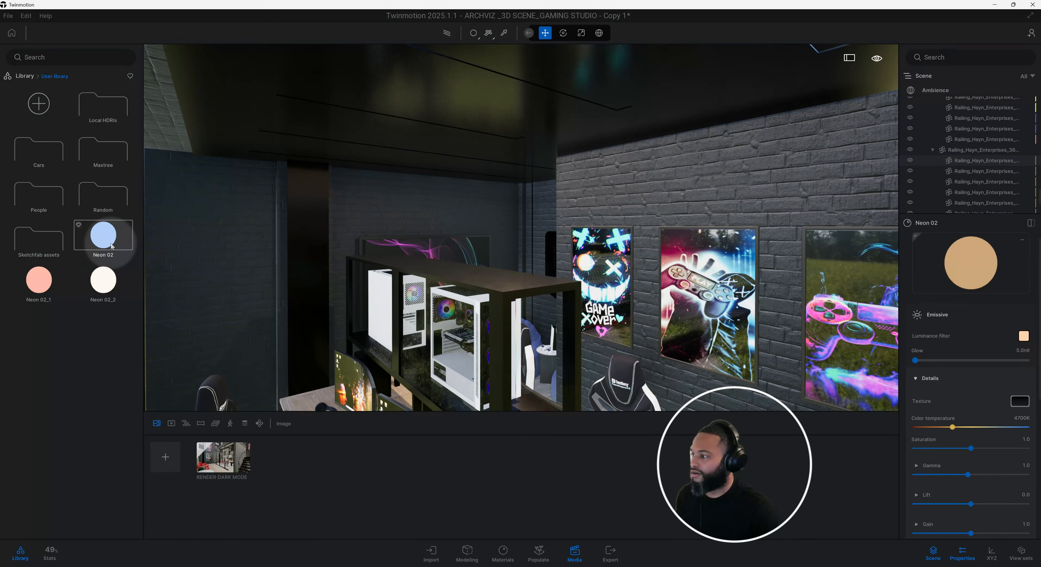
left_click_drag(99, 242, 360, 108)
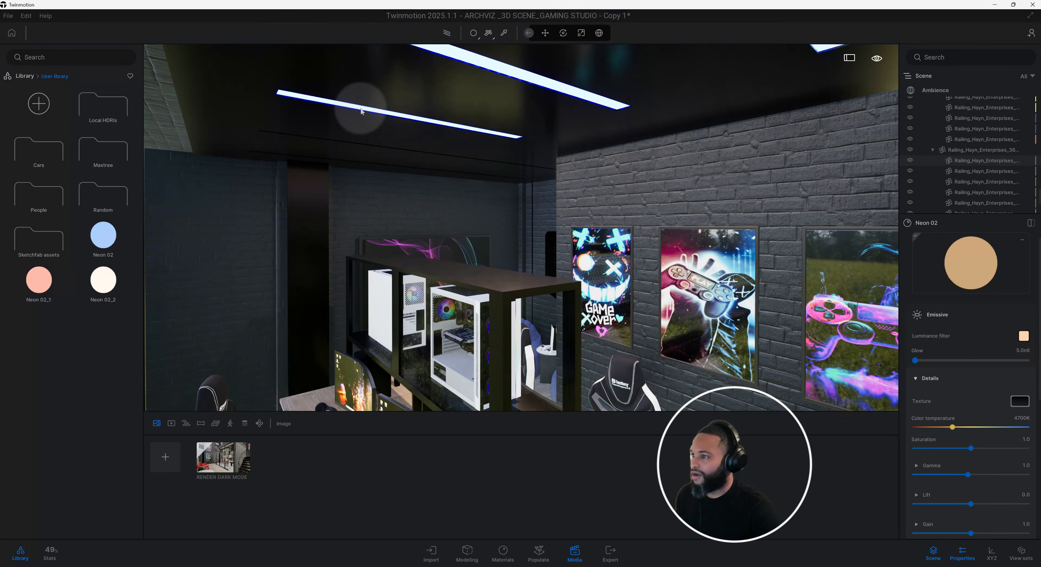
Inspect the ceiling light strips up close and pick their neon material with the Material picker.
middle_click_drag(657, 104, 493, 237)
left_click_drag(1033, 266, 526, 222)
middle_click_drag(525, 222, 516, 223)
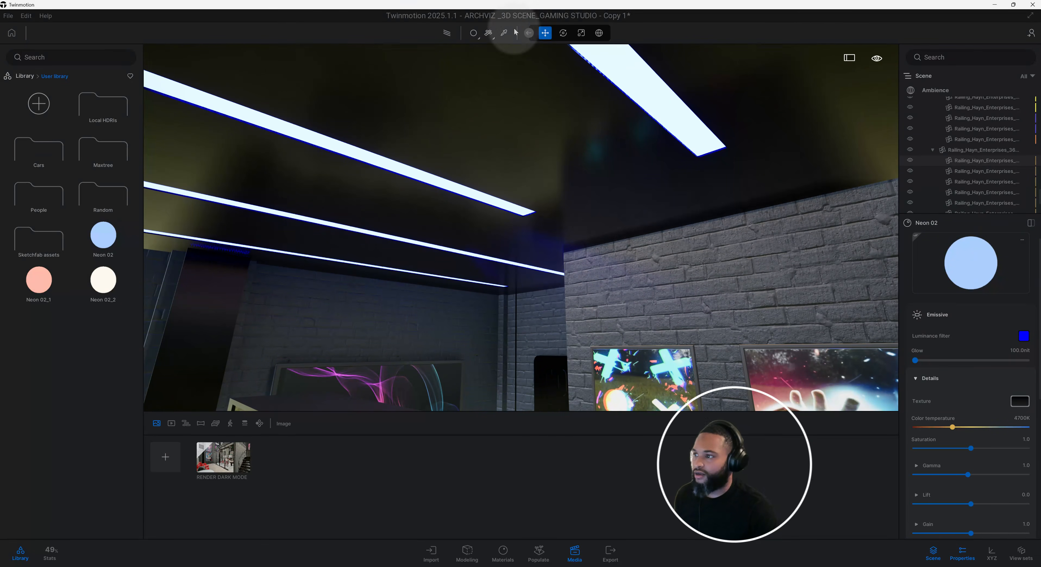
left_click(504, 33)
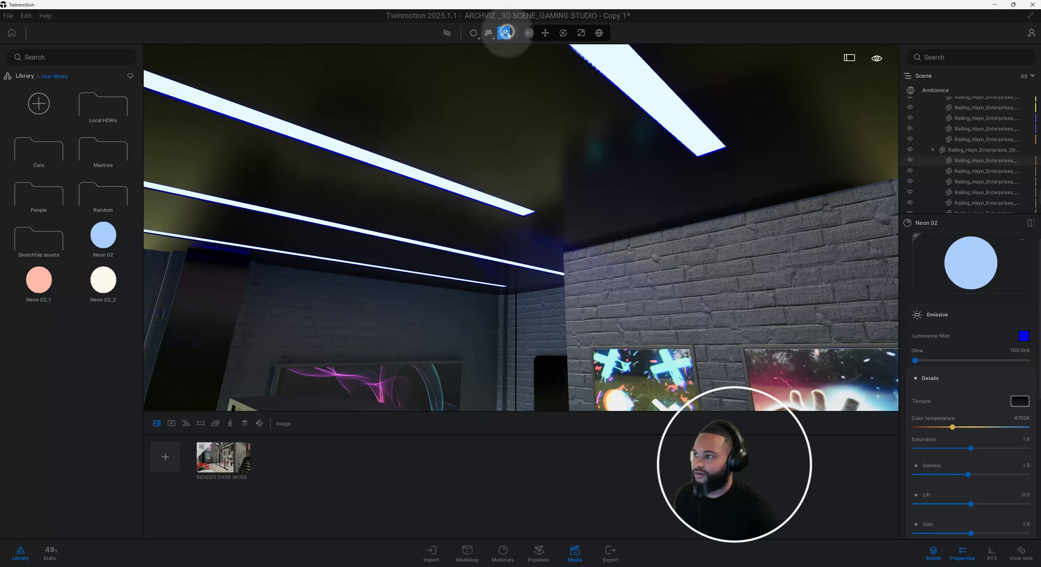
left_click(646, 87)
Try stronger glow levels on the ceiling strips' Neon 02 material, and set the glow back to 100 nit.
left_click(1013, 366)
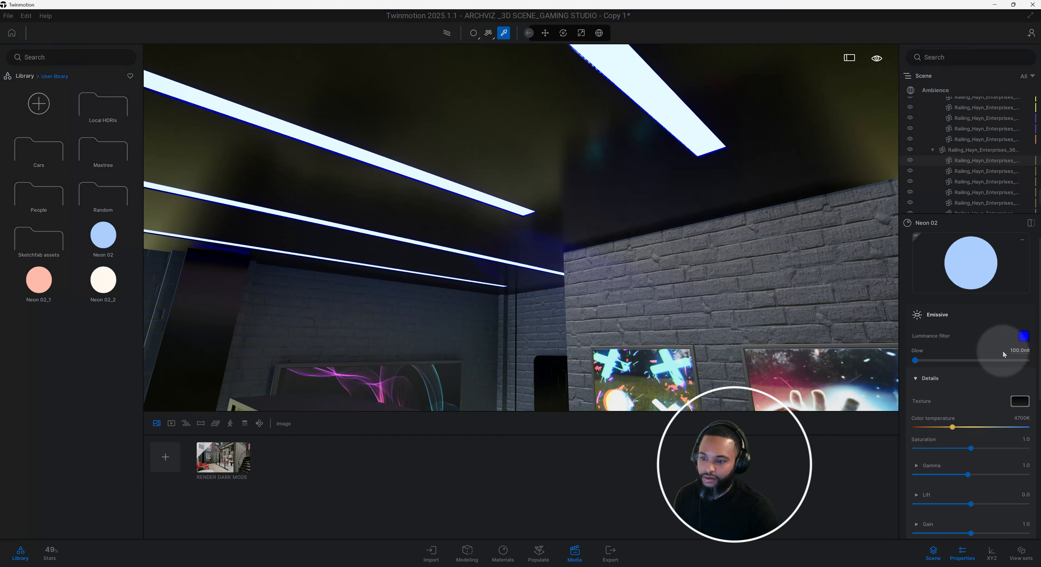
left_click_drag(916, 360, 922, 360)
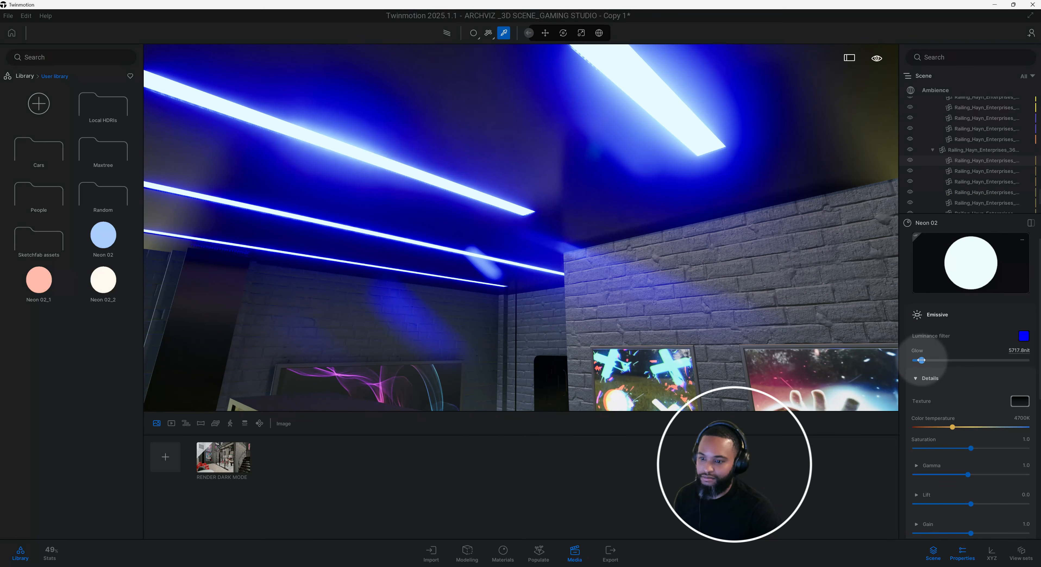
left_click_drag(921, 360, 920, 362)
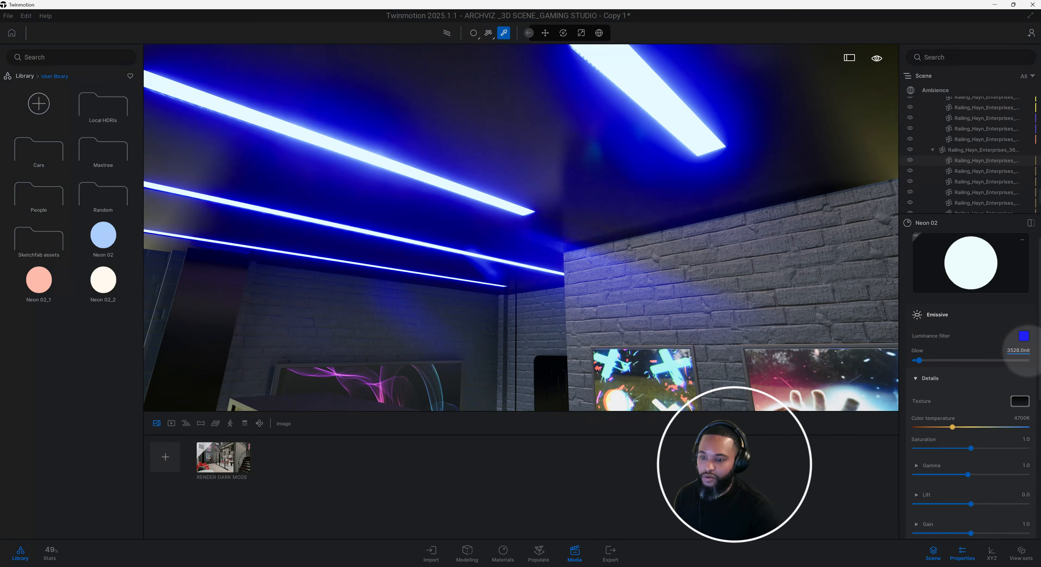
left_click_drag(1029, 351, 997, 351)
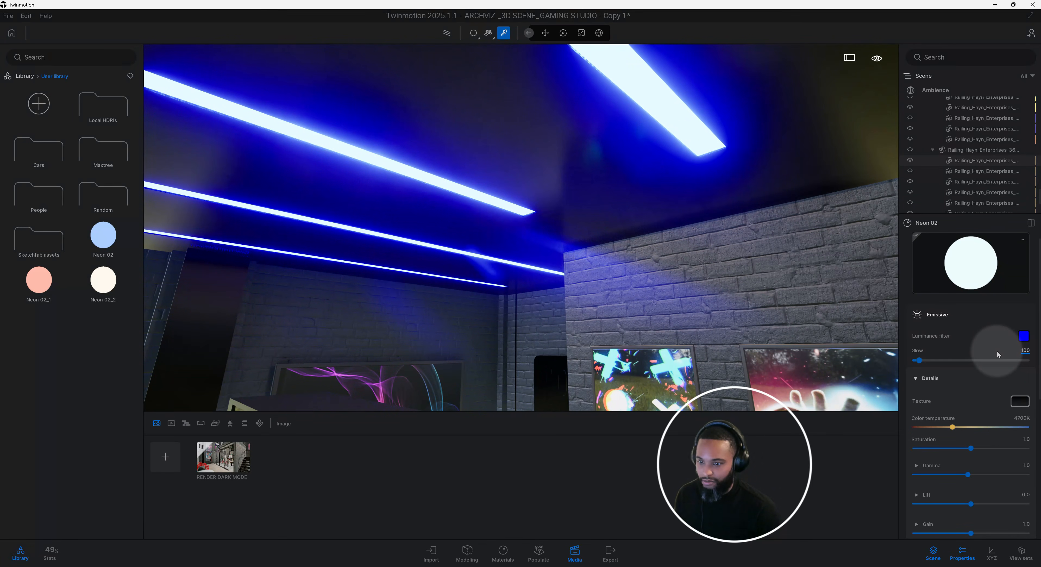
key("Return")
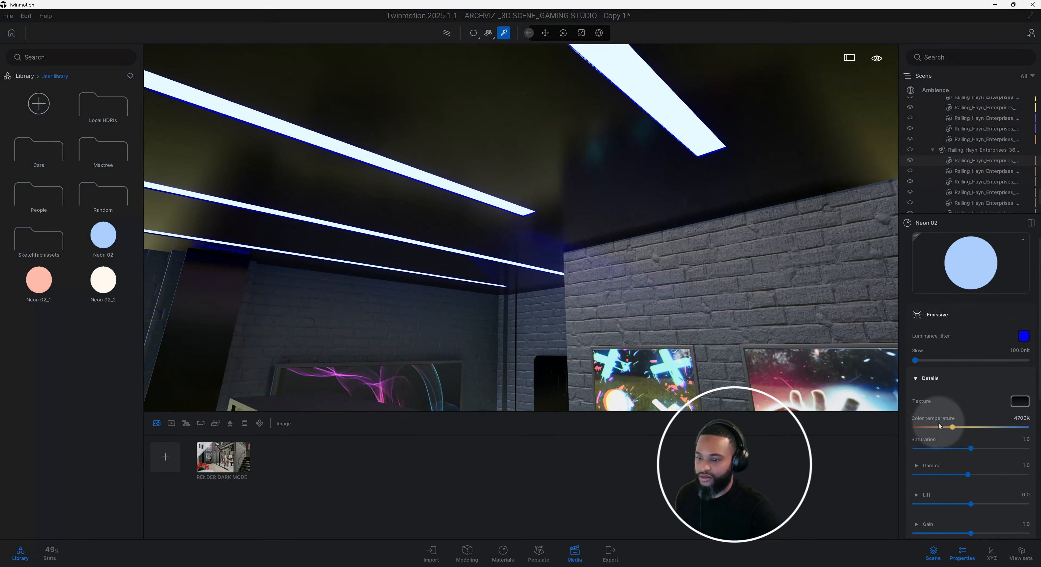
Leave material picking and try the blue Neon 02 material on the front PC compartment's lights in the display case above the desks.
right_click_drag(517, 246, 535, 227)
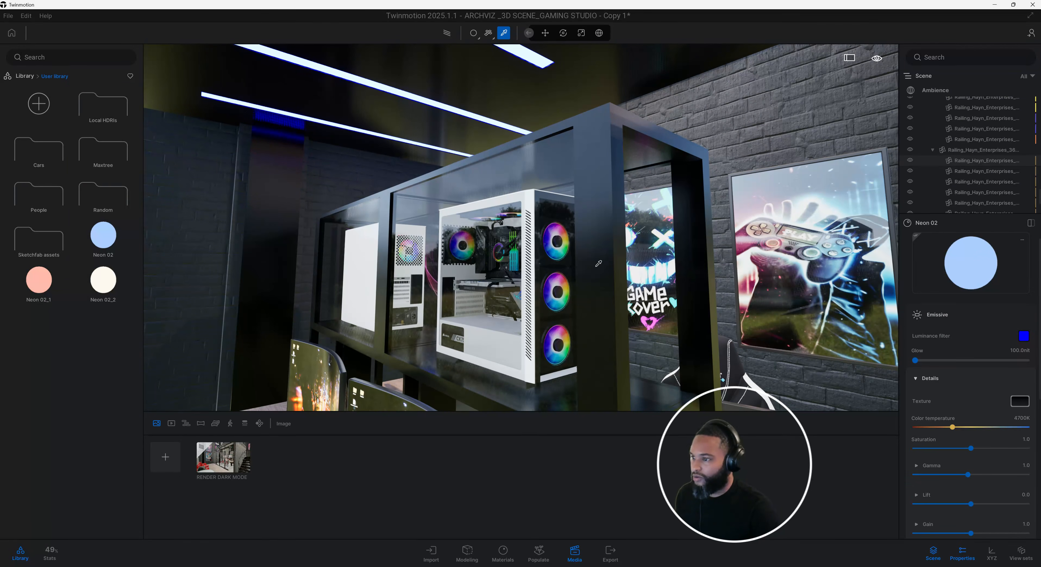
middle_click_drag(598, 264, 599, 292, "shift")
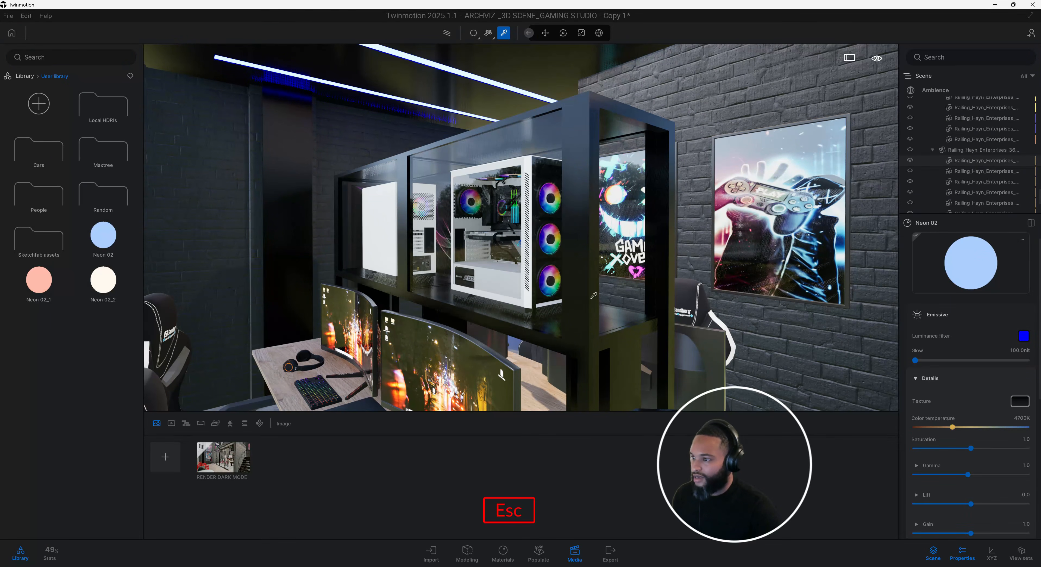
left_click(590, 287)
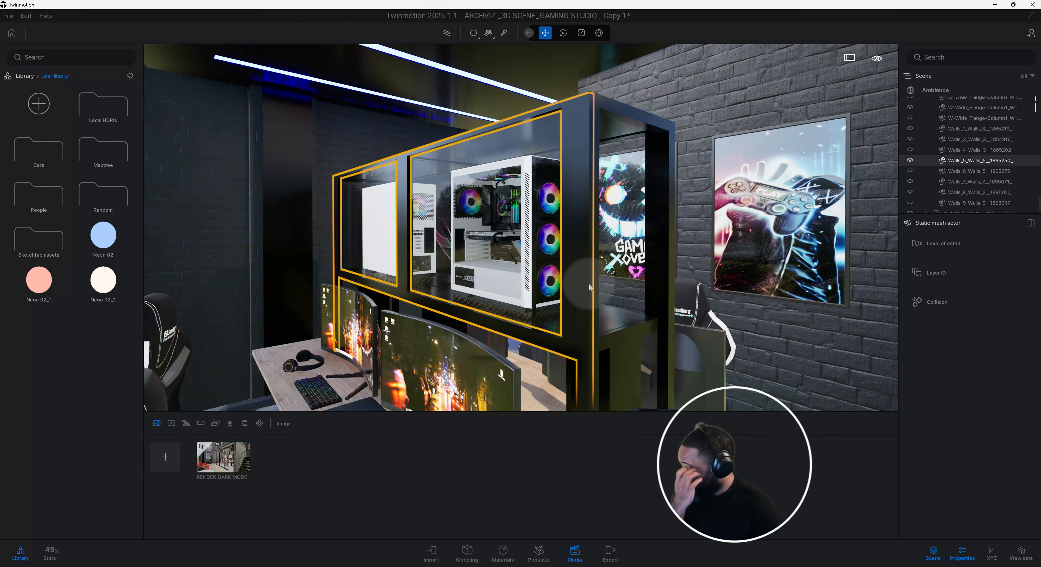
left_click(629, 332)
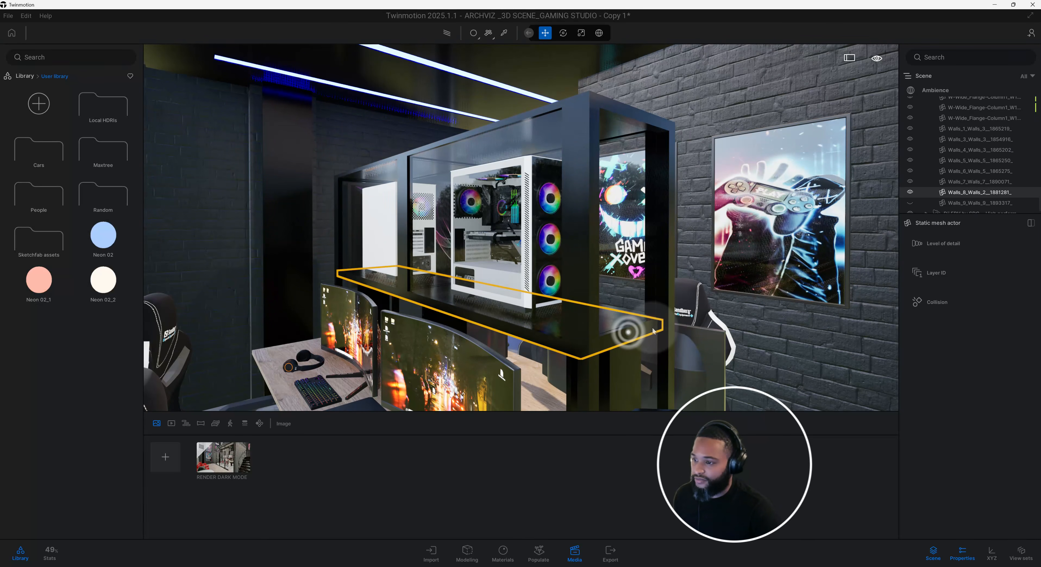
scroll(652, 324, "up", 3)
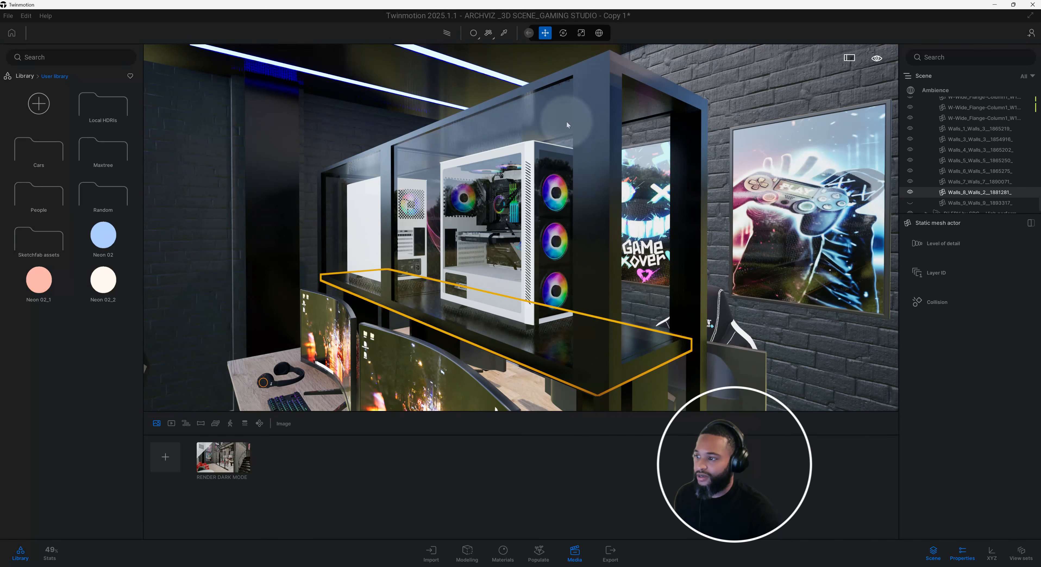
middle_click_drag(589, 235, 554, 228)
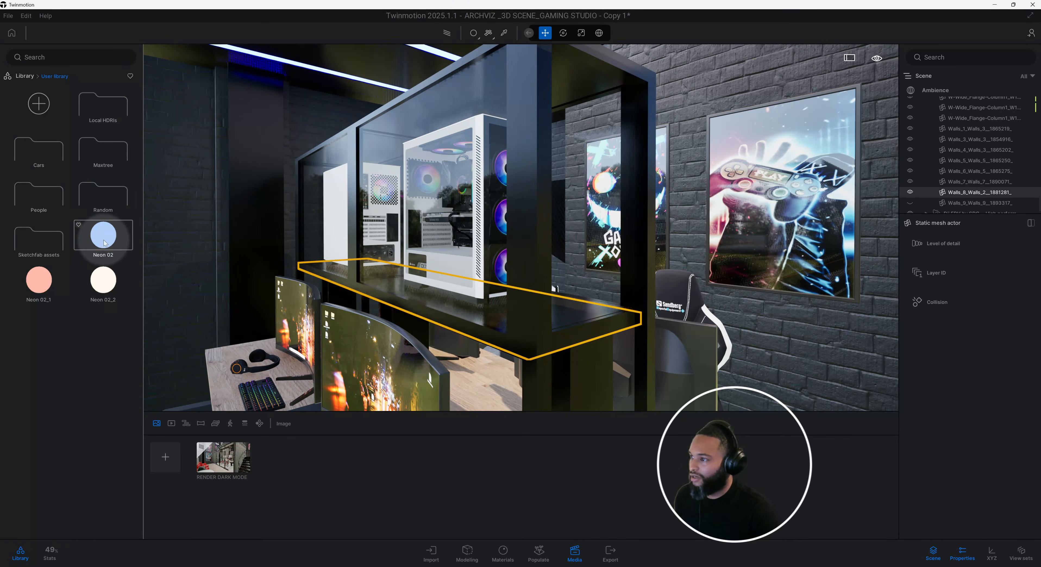
left_click_drag(104, 243, 633, 284)
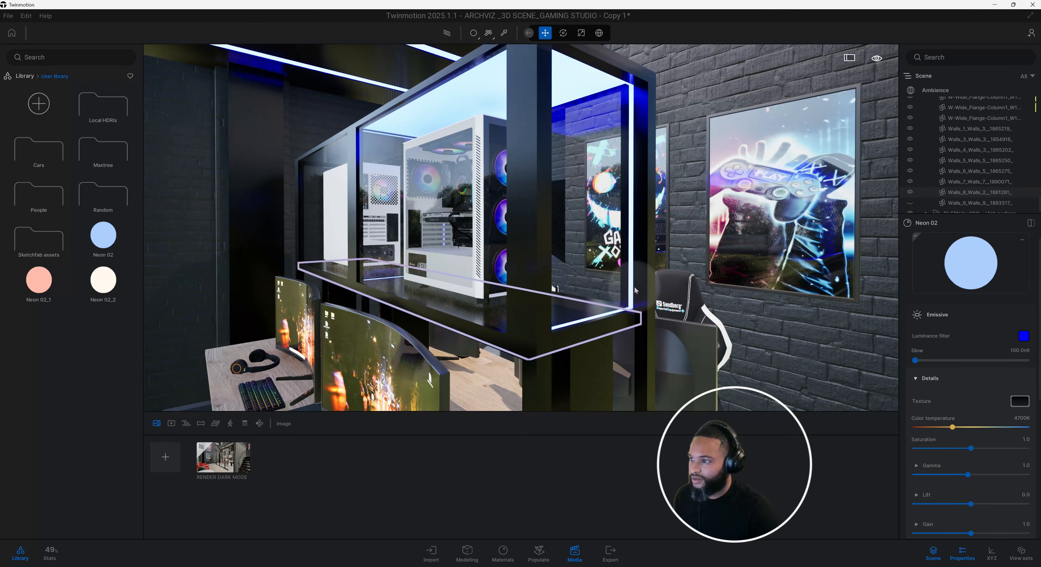
Apply the red-pink Neon 02_1 material from the user library to the lights in the display case's front PC compartment.
middle_click_drag(588, 298, 636, 307)
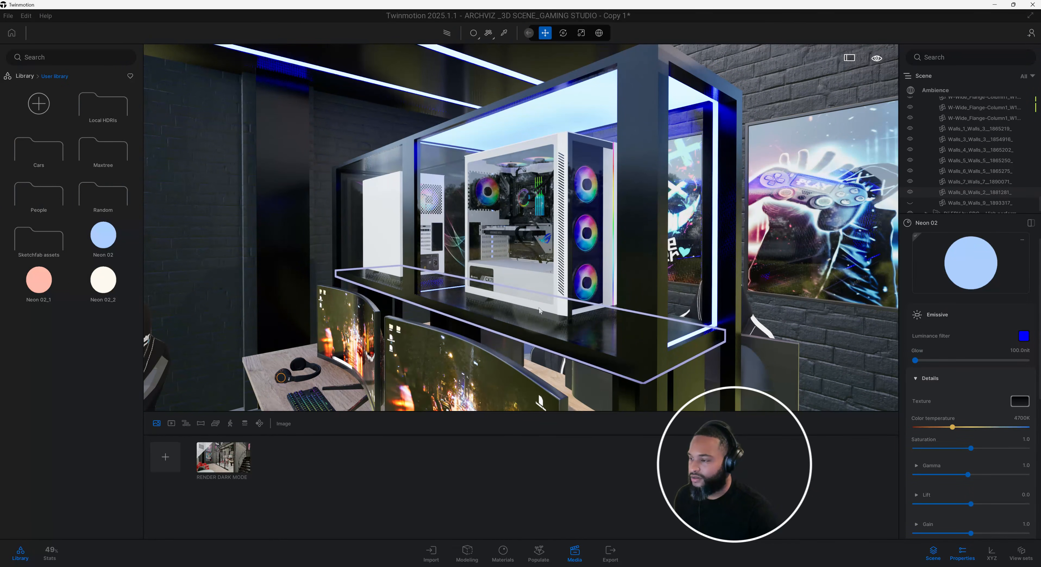
scroll(539, 308, "up", 6)
scroll(511, 317, "up", 10)
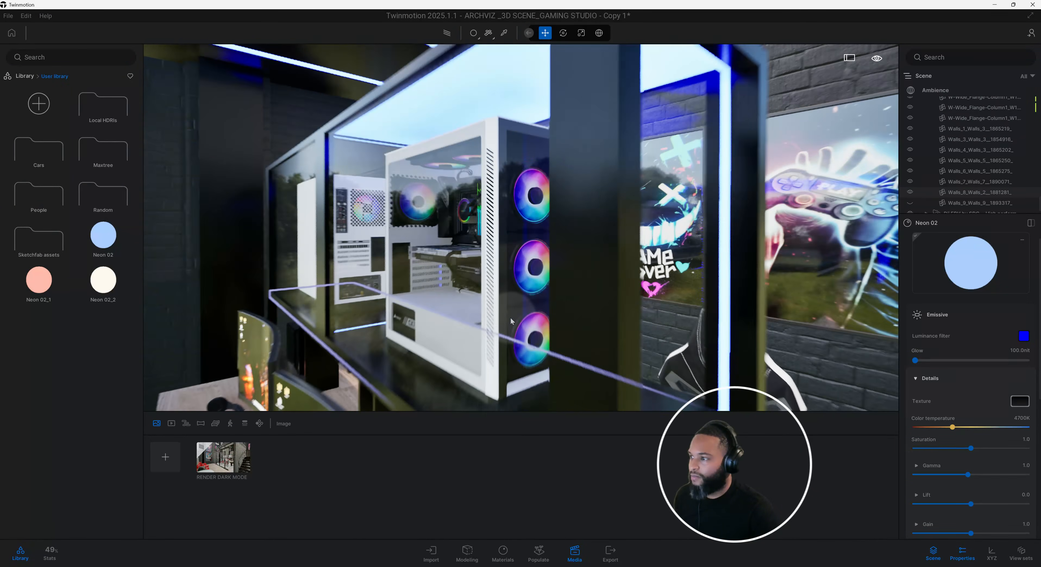
scroll(512, 318, "down", 12)
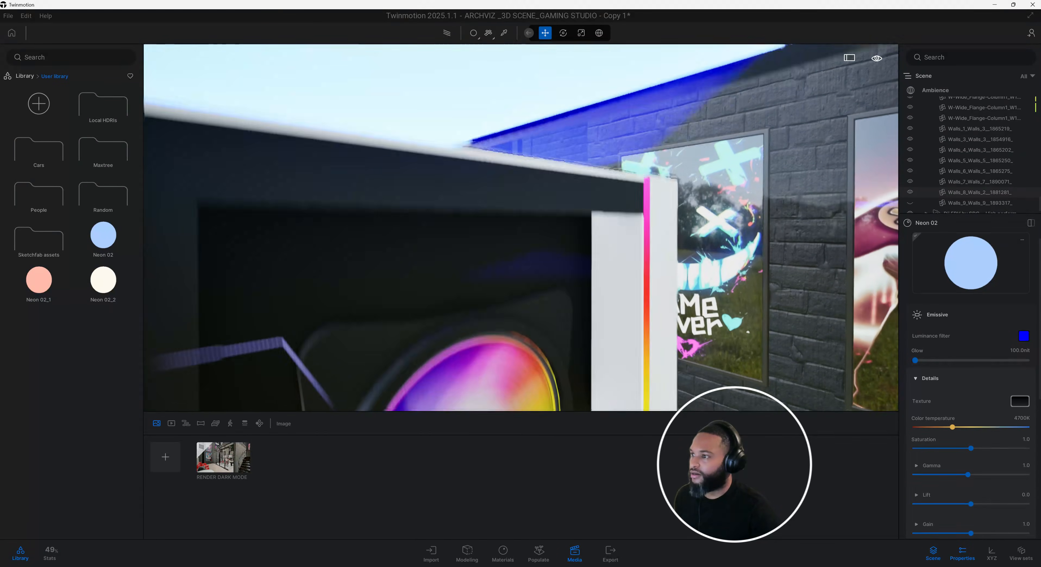
left_click_drag(43, 291, 361, 149)
scroll(526, 178, "up", 6)
middle_click_drag(515, 263, 519, 149)
scroll(519, 243, "up", 4)
middle_click_drag(519, 243, 611, 248)
scroll(513, 245, "up", 5)
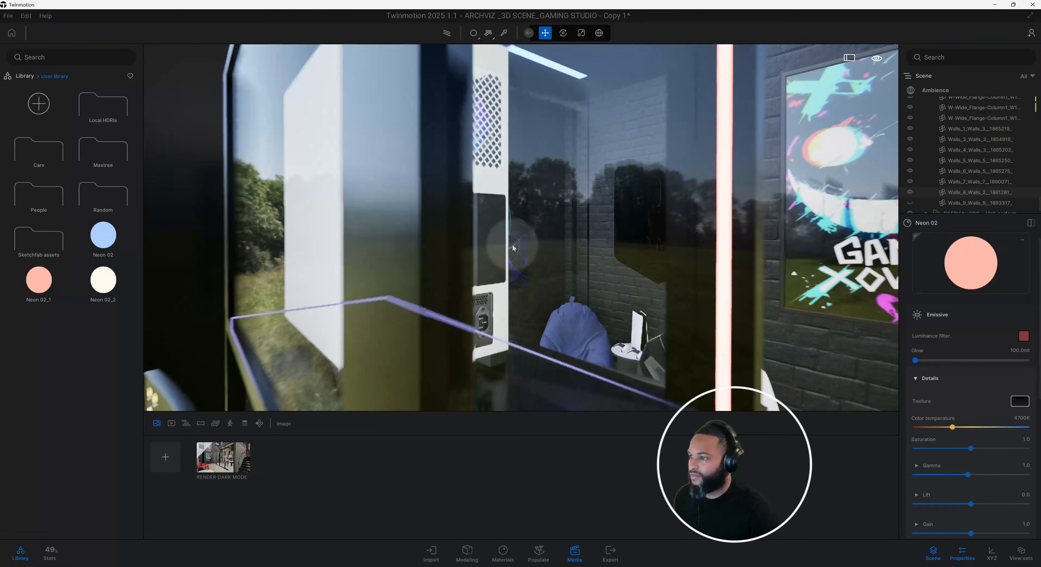
Apply the blue Neon 02 material to the lights in the display case's rear PC compartment.
scroll(442, 254, "down", 2)
scroll(442, 254, "down", 3)
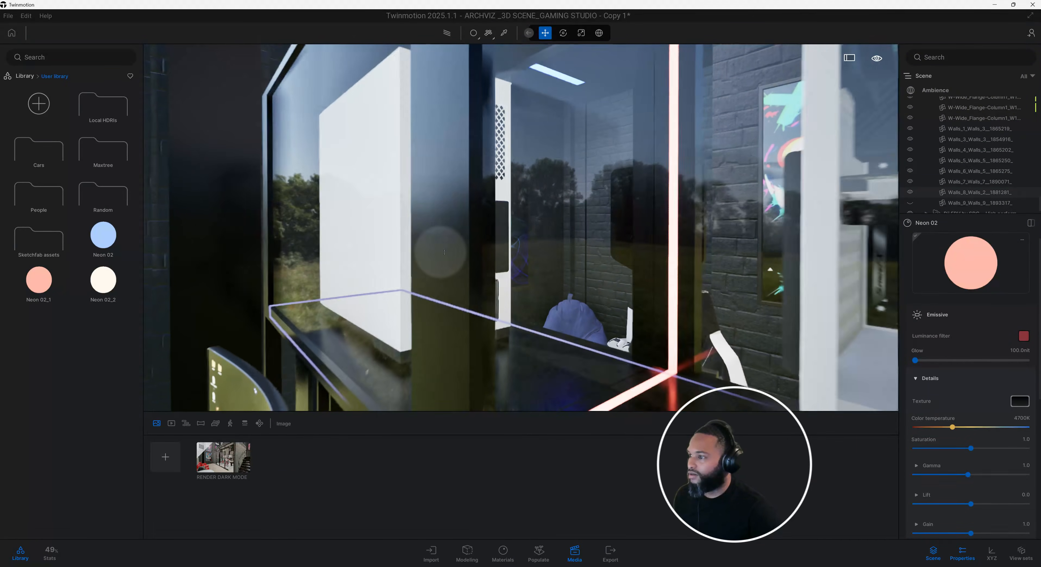
middle_click_drag(440, 251, 473, 285)
middle_click_drag(639, 270, 550, 277)
scroll(591, 268, "up", 4)
scroll(578, 273, "up", 3)
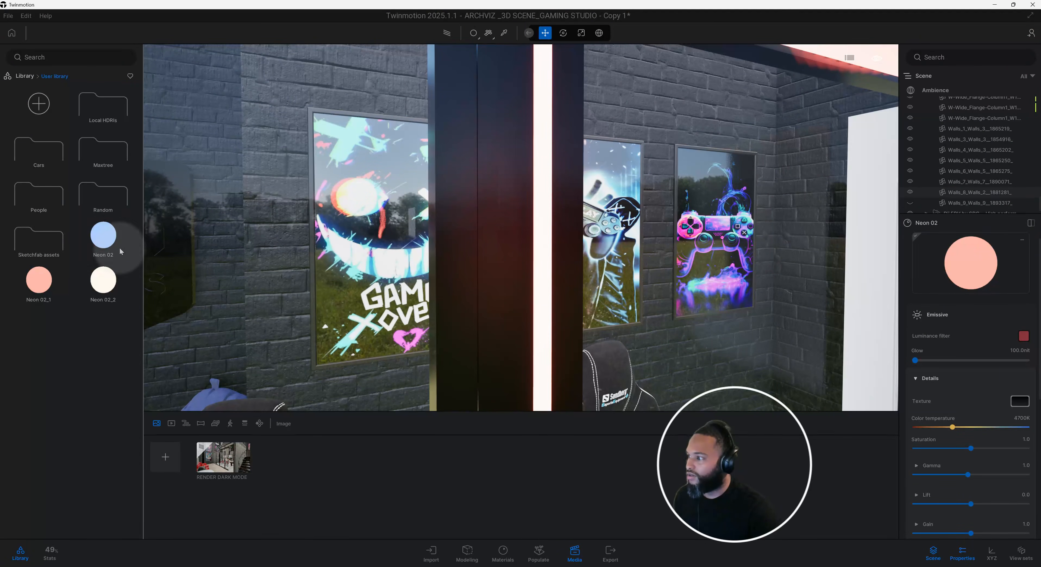
left_click_drag(103, 234, 487, 234)
scroll(498, 242, "down", 5)
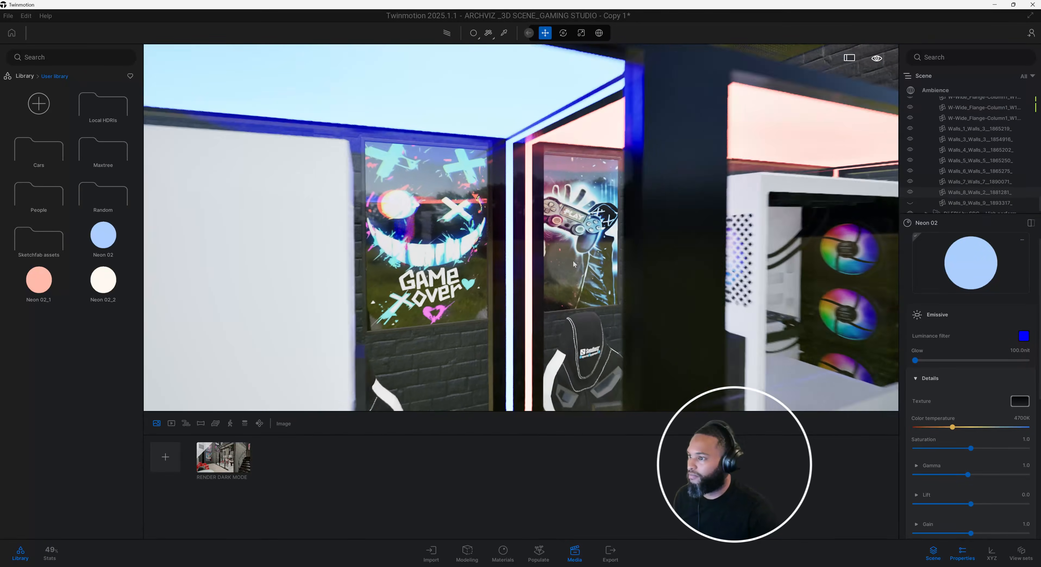
Look over the lit PC display case and return to the RENDER DARK MODE image.
middle_click_drag(498, 243, 574, 261, "shift")
middle_click_drag(404, 265, 439, 267, "shift")
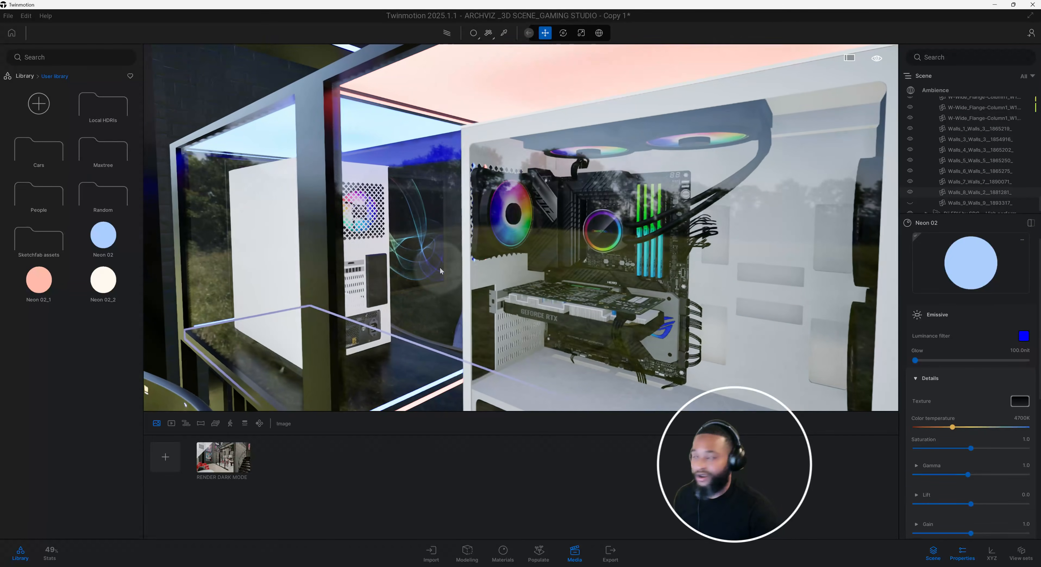
scroll(436, 263, "down", 5)
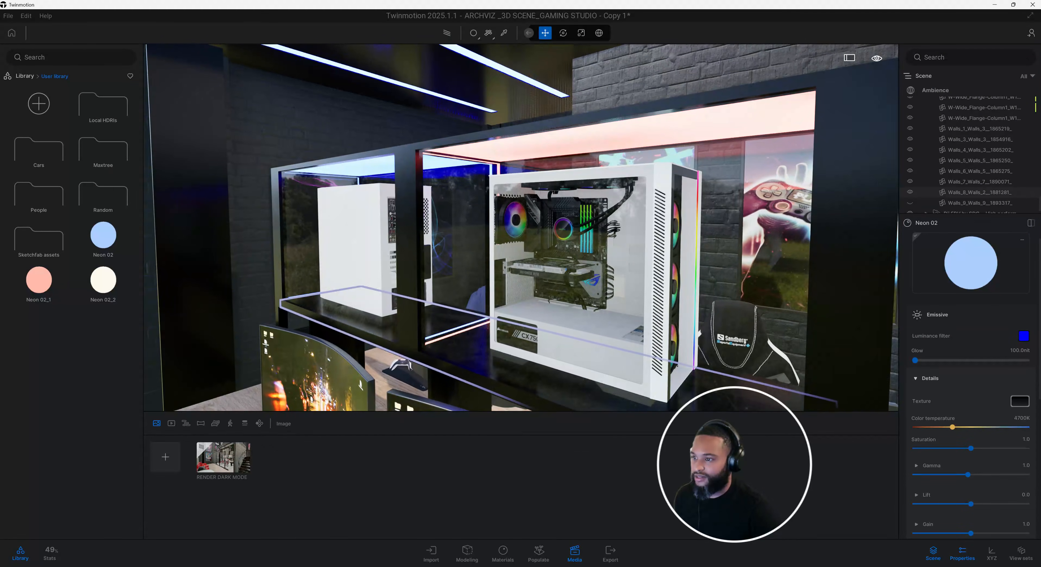
middle_click_drag(576, 272, 639, 250, "shift")
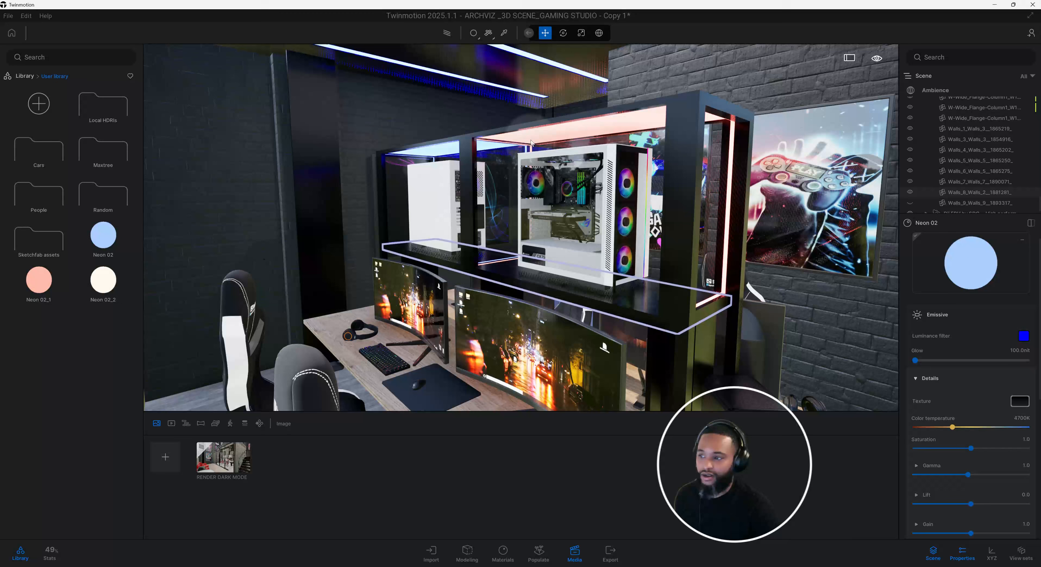
middle_click_drag(495, 175, 537, 253, "shift")
left_click(223, 461)
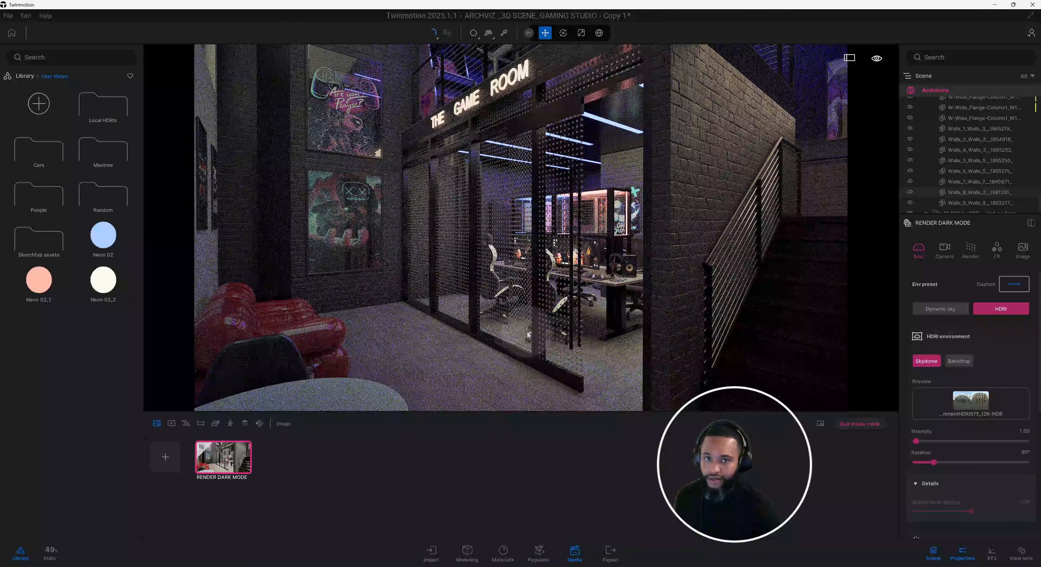
left_click(741, 308)
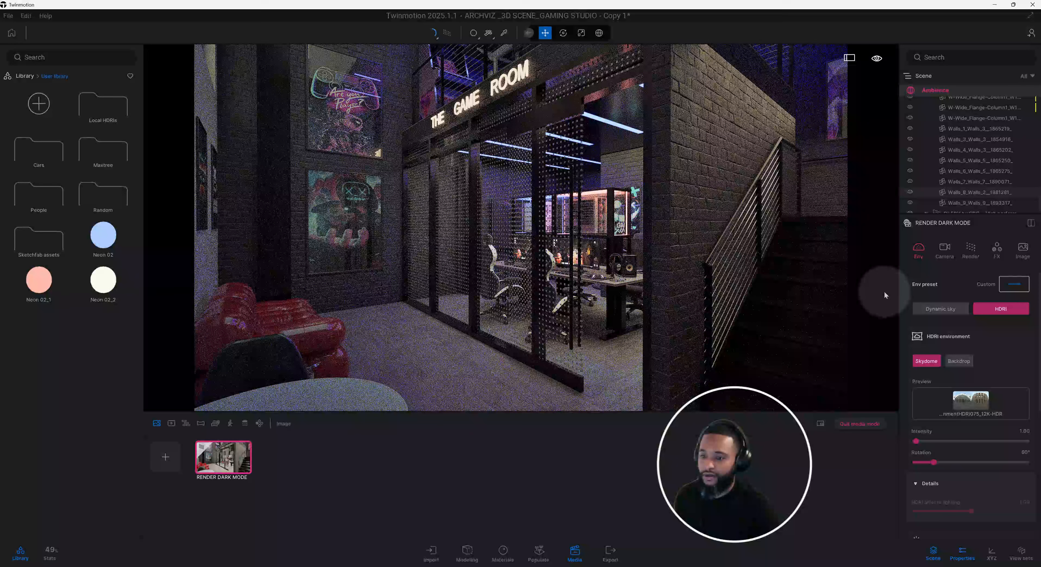
Set the RENDER DARK MODE camera's exposure to 0.75 and its white balance to 5000K.
left_click(947, 250)
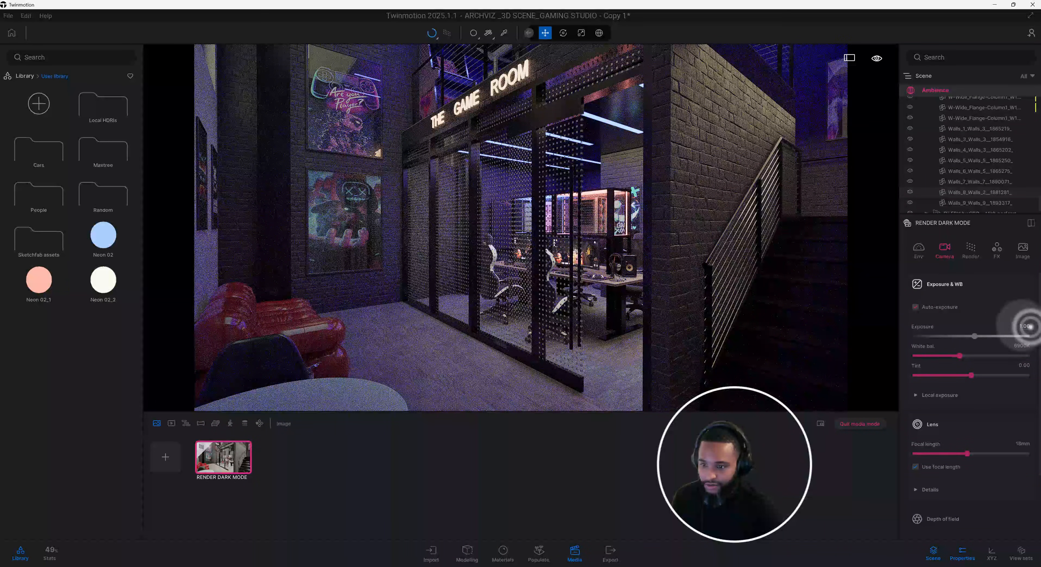
left_click(1001, 327)
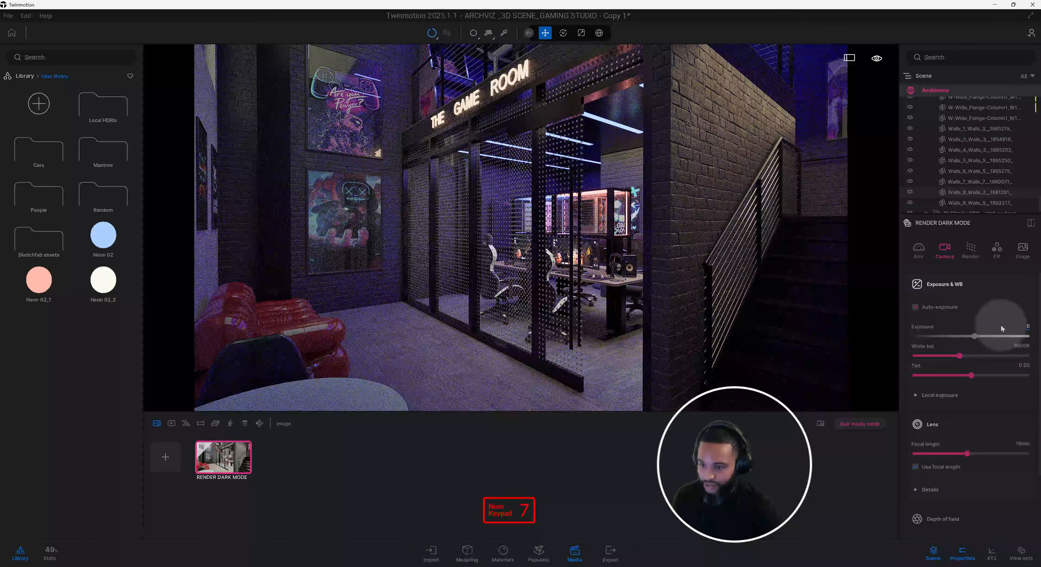
left_click(1002, 328)
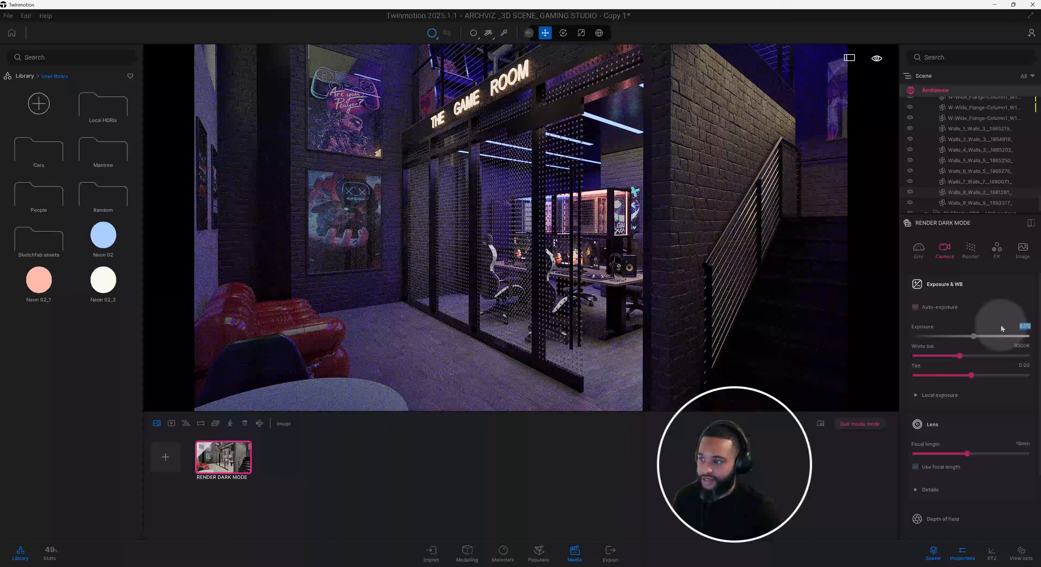
left_click(999, 346)
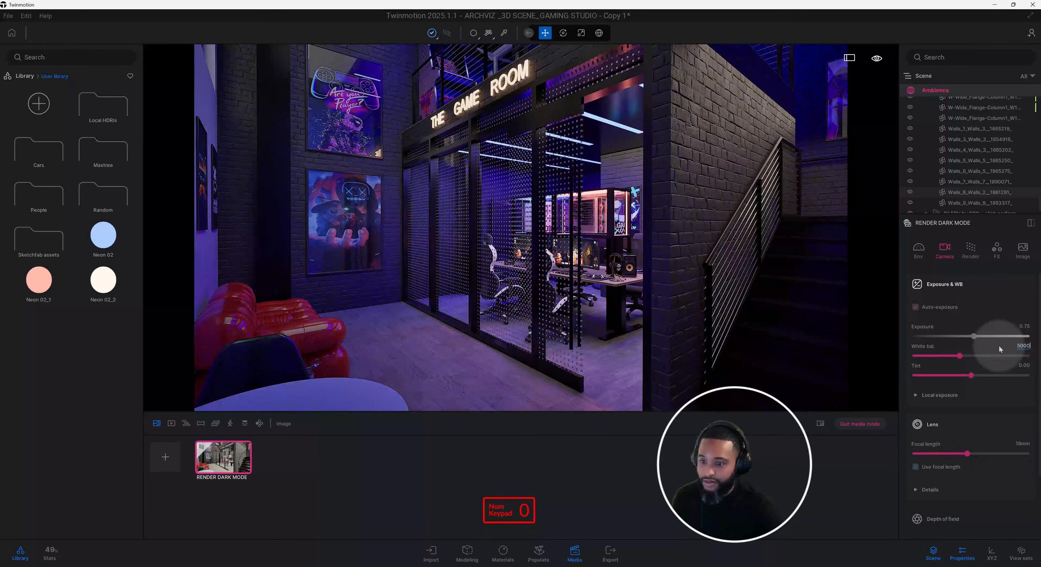
key("Return")
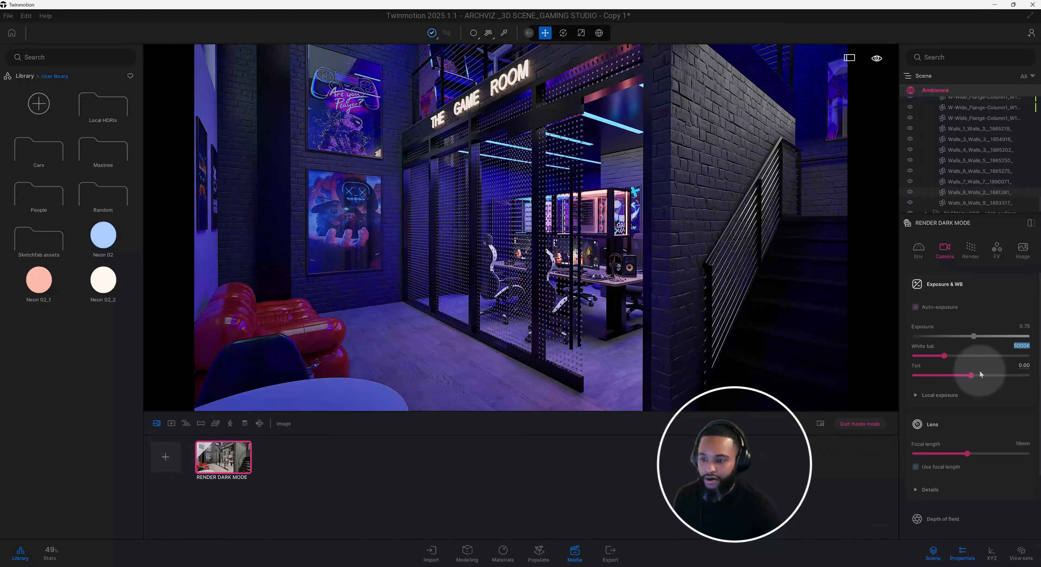
Set the camera's local exposure to 0.65 for highlights and 1.00 for shadows.
scroll(994, 356, "down", 1)
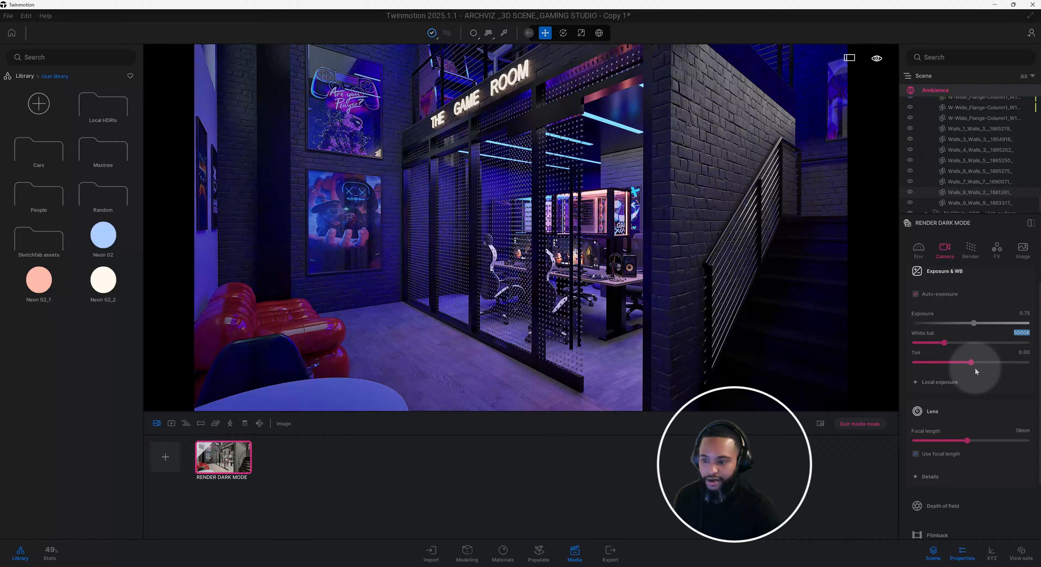
left_click(965, 383)
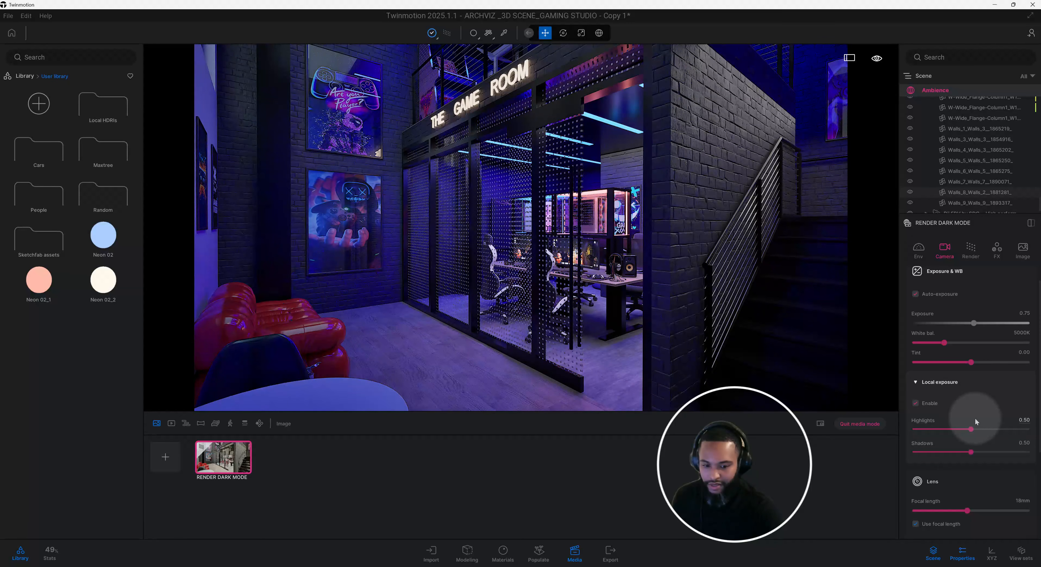
left_click(1025, 421)
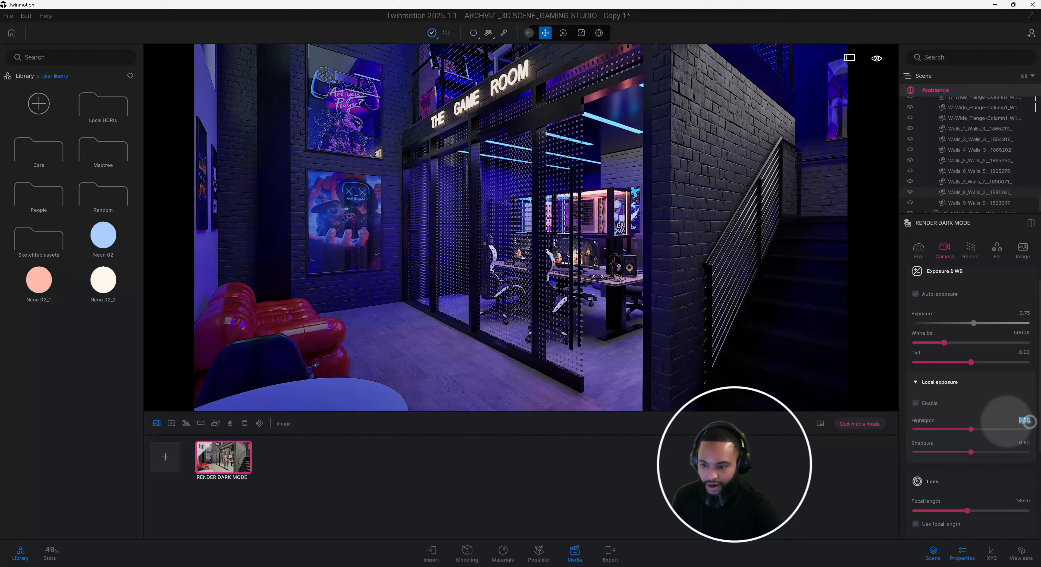
type("0.6")
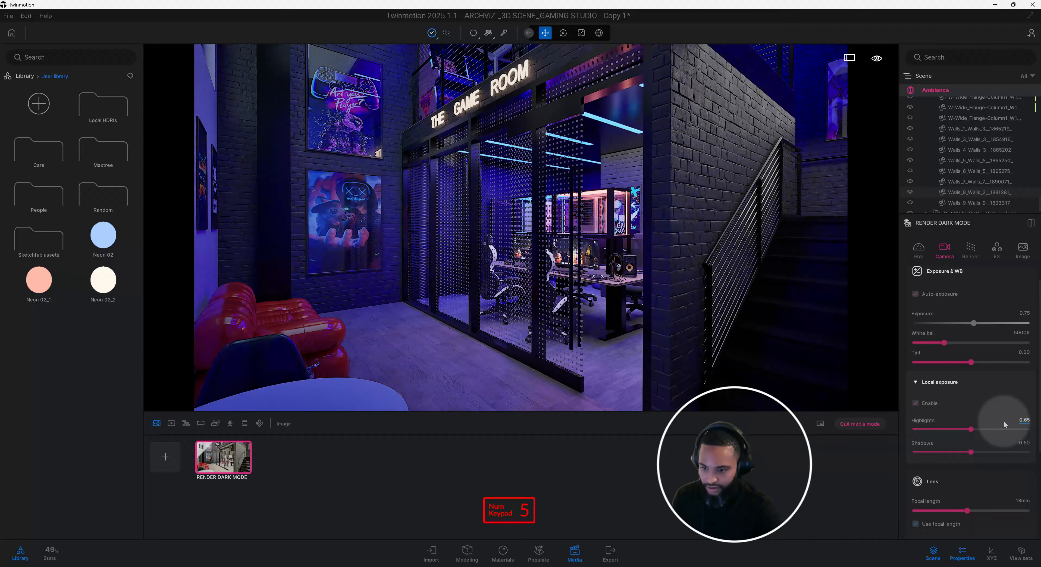
key("Return")
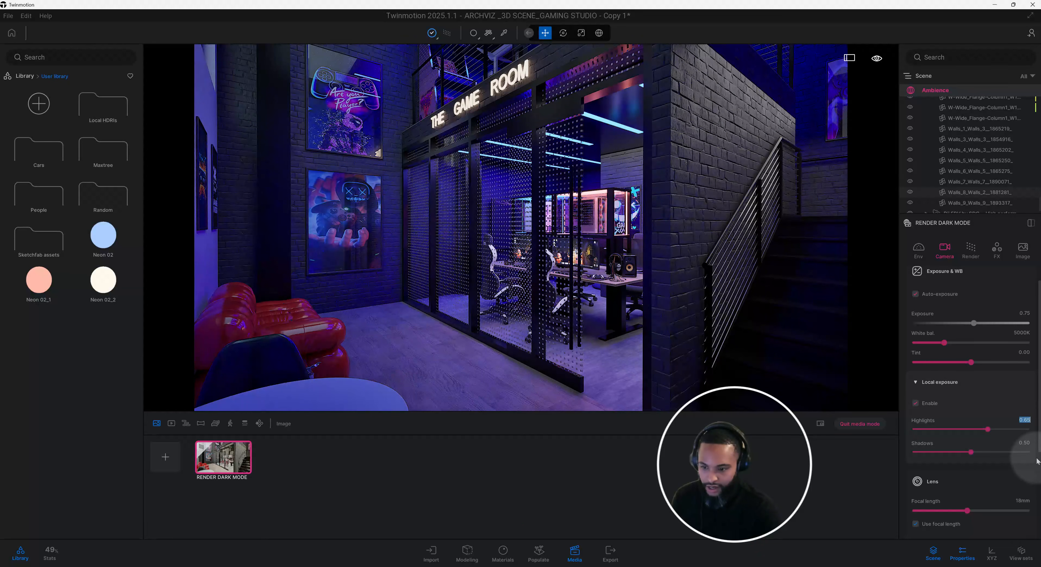
left_click(1025, 443)
key("BackSpace")
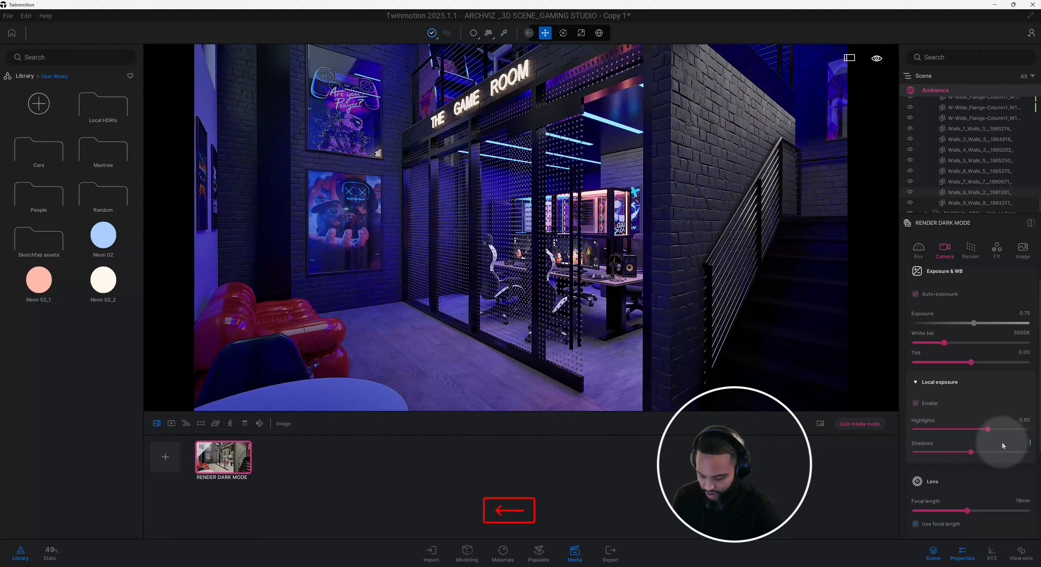
type("1")
key("Return")
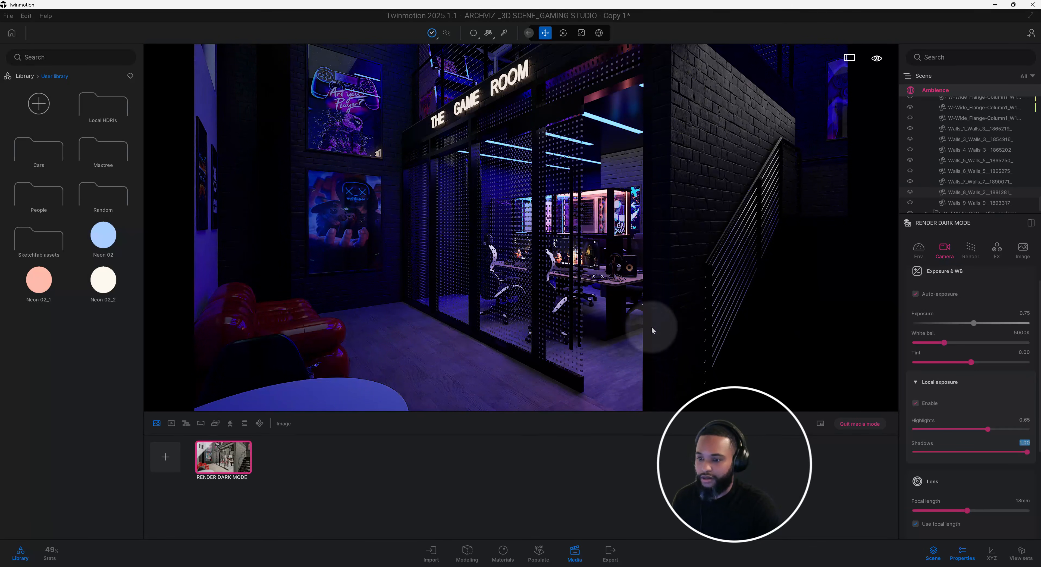
Set the camera lens's focal length to 16 mm.
scroll(969, 416, "down", 2)
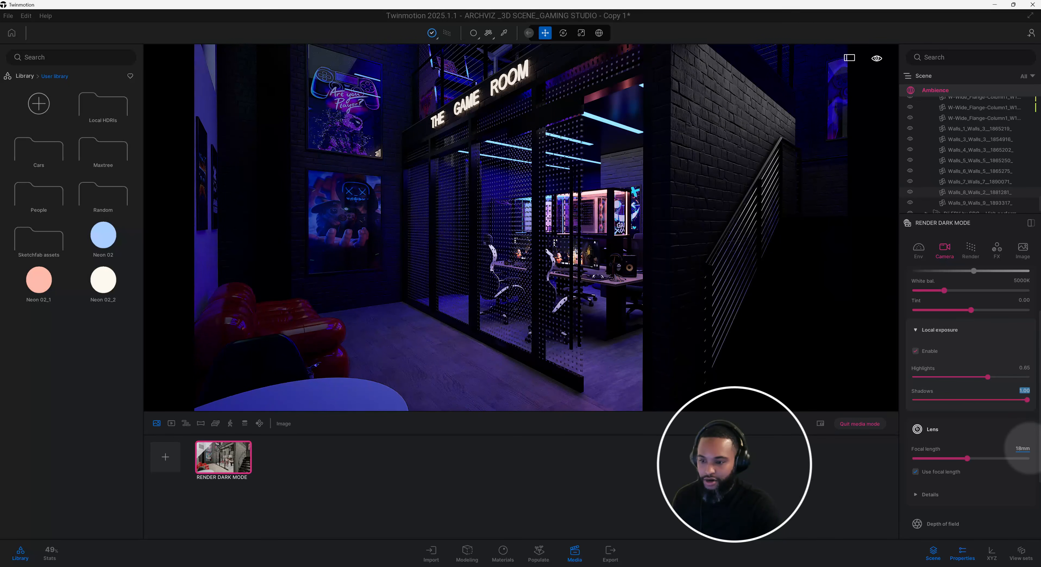
left_click(1023, 448)
type("1")
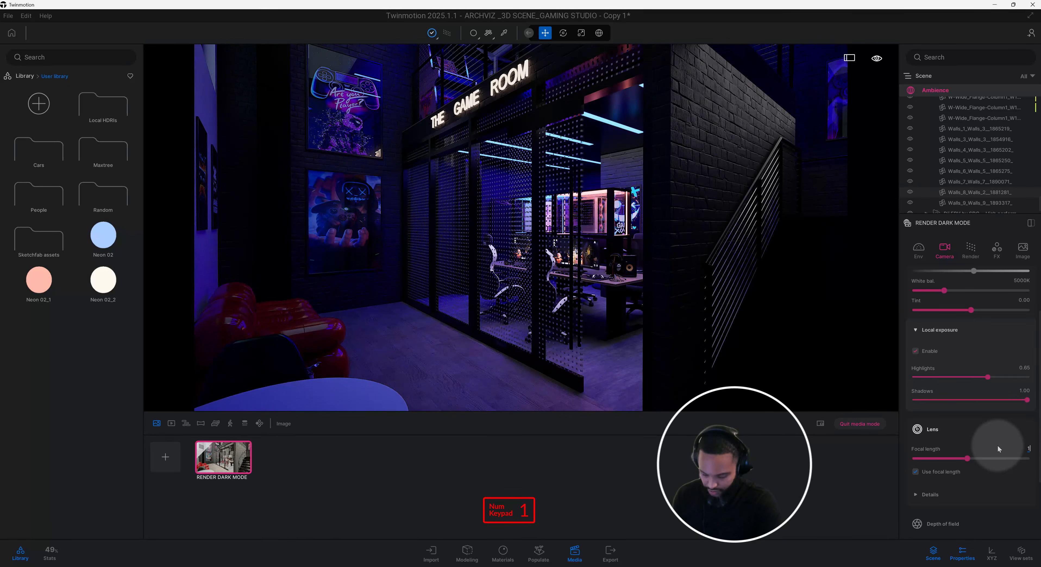
type("6")
key("Return")
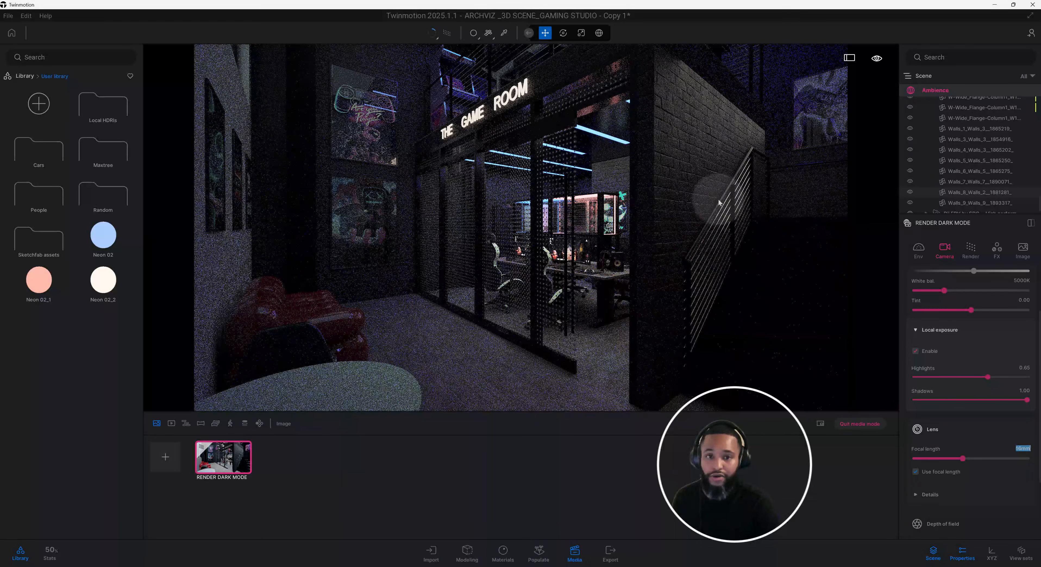
scroll(972, 465, "down", 1)
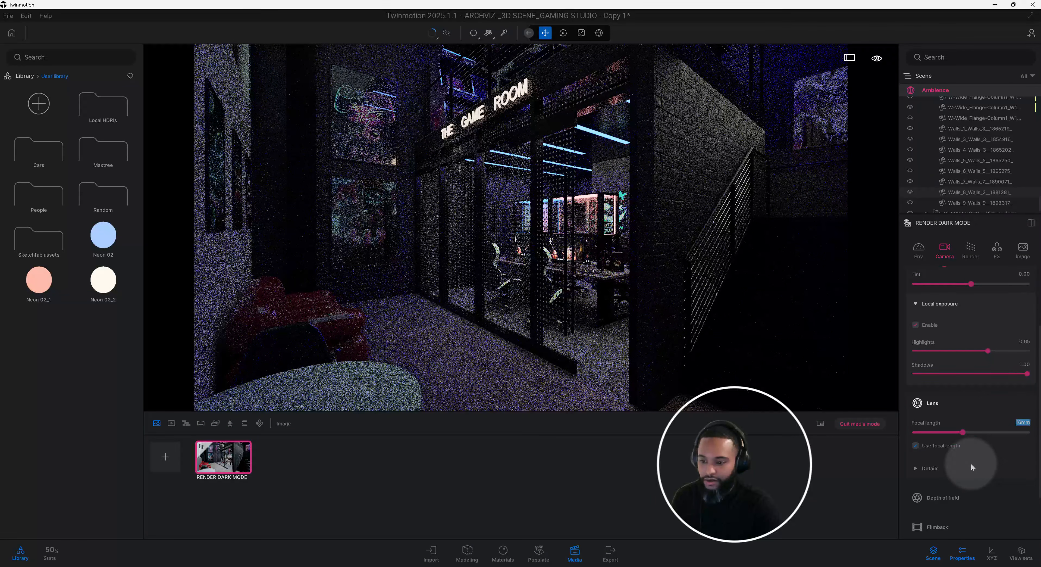
Set the camera lens's vignetting to 45%.
left_click(954, 463)
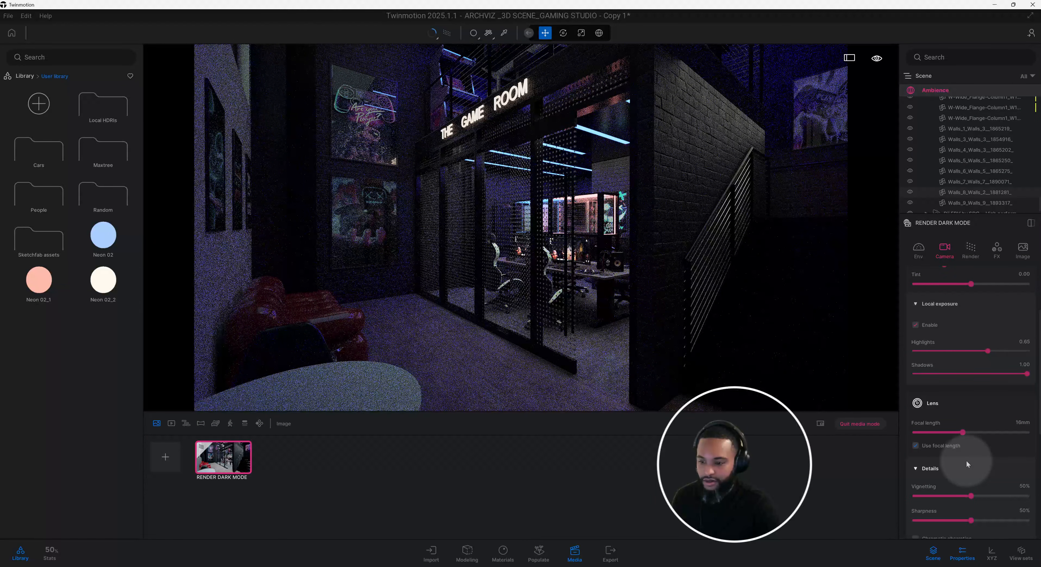
scroll(967, 460, "down", 2)
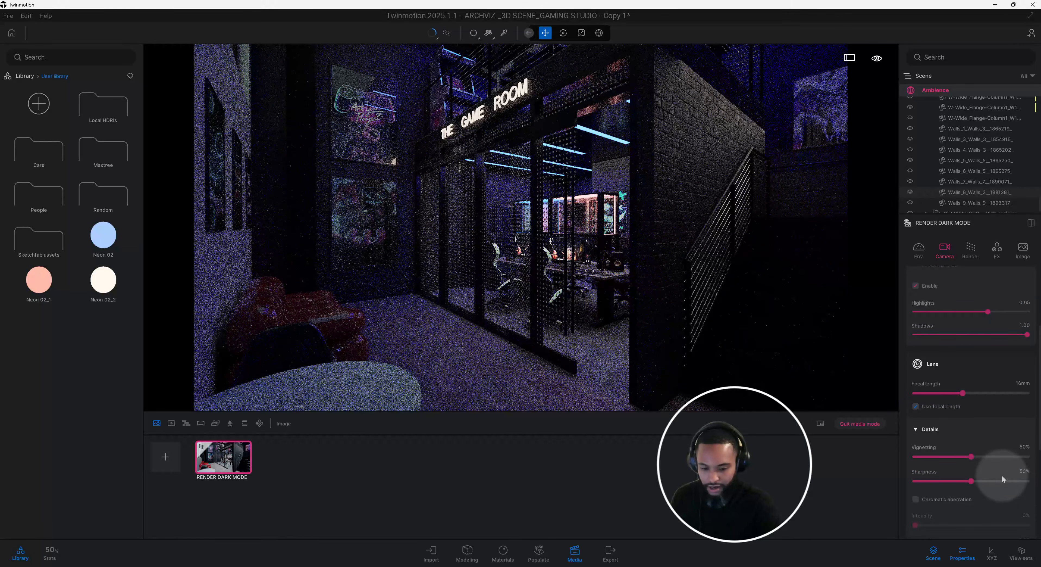
left_click(1026, 446)
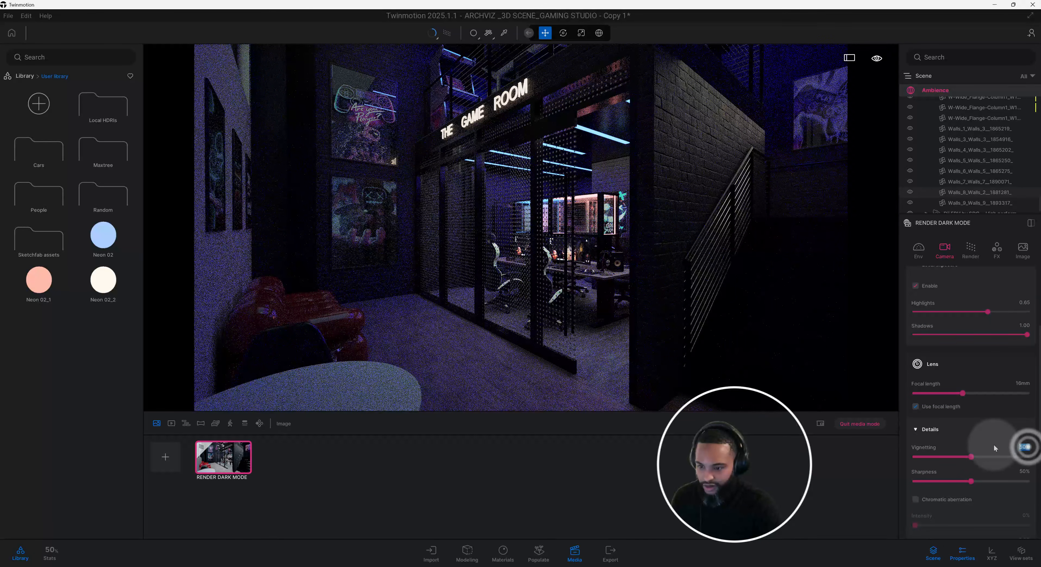
key("BackSpace")
type("4")
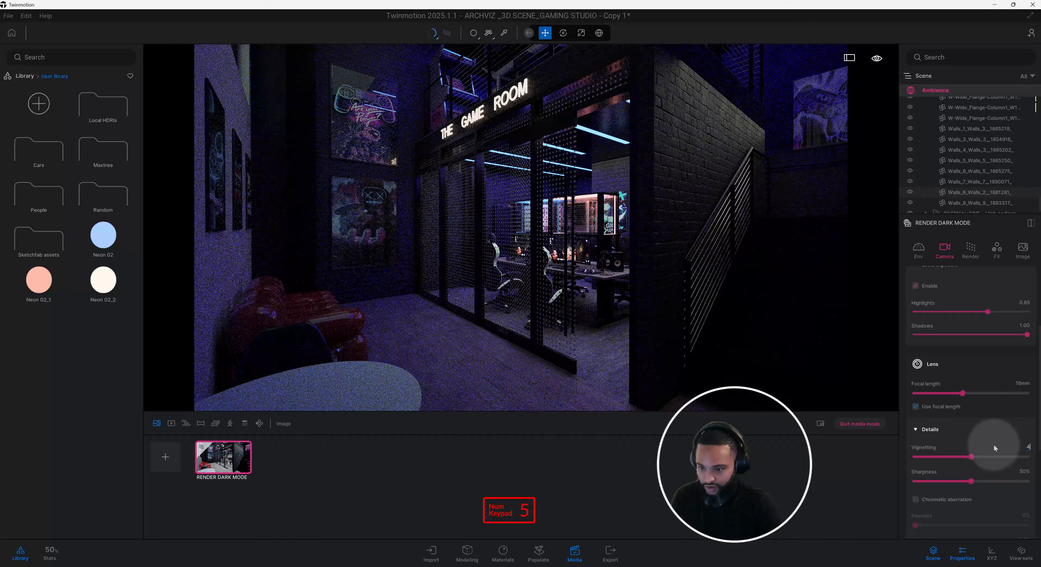
type("5")
key("Return")
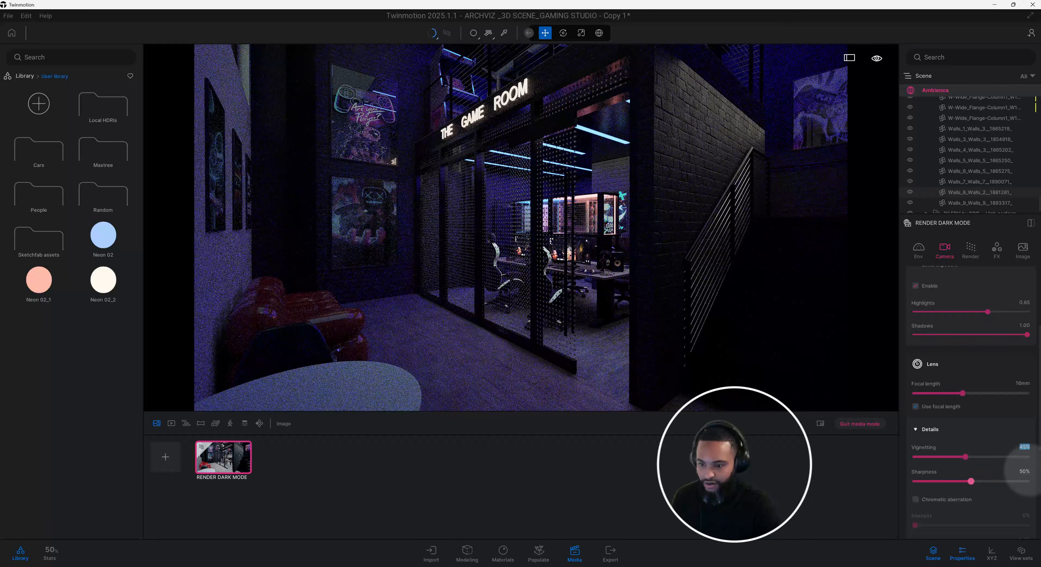
Set the camera lens's sharpness to 20%.
left_click(1028, 471)
key("BackSpace")
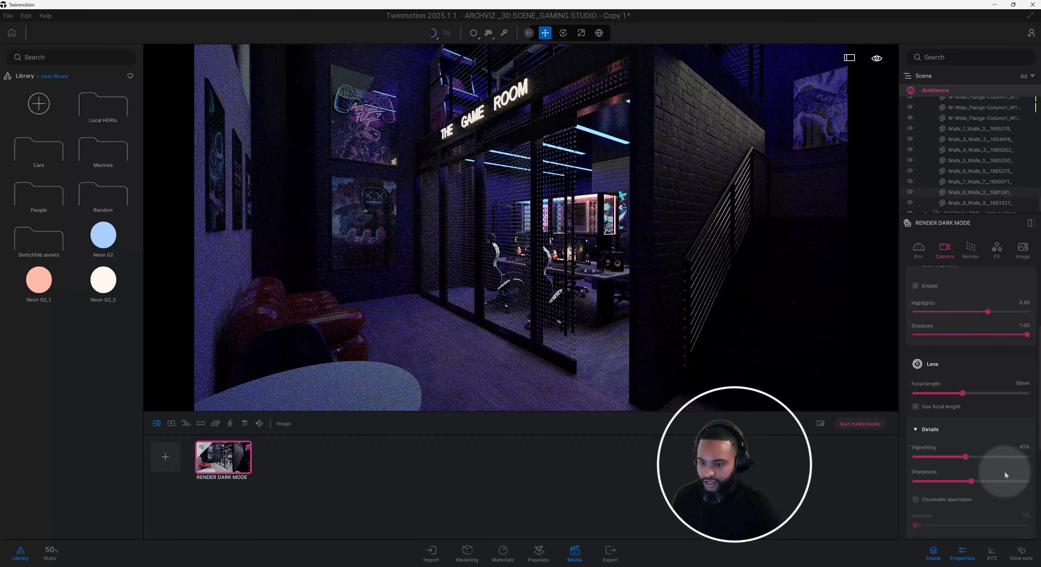
type("20")
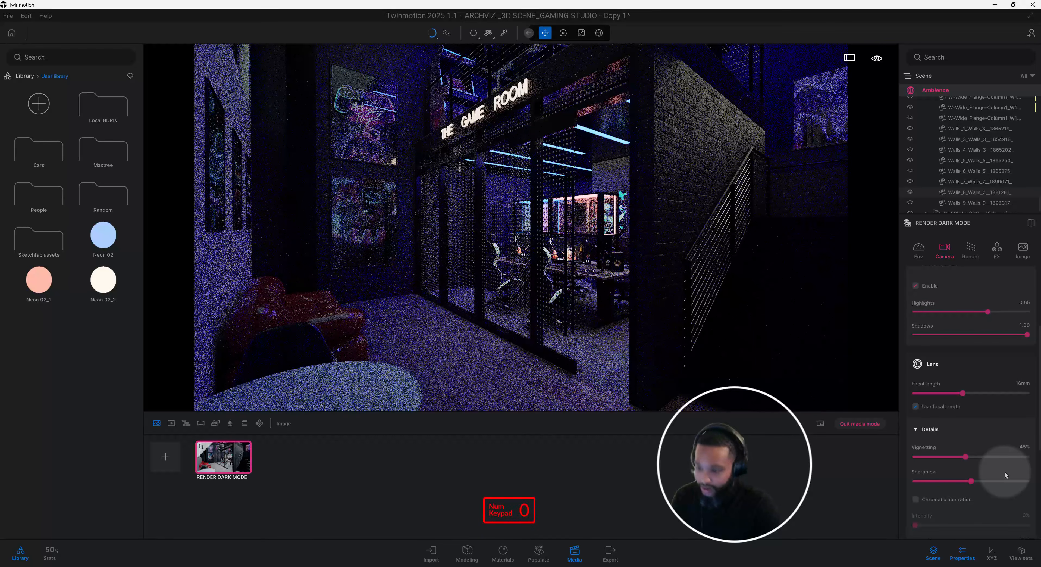
key("Return")
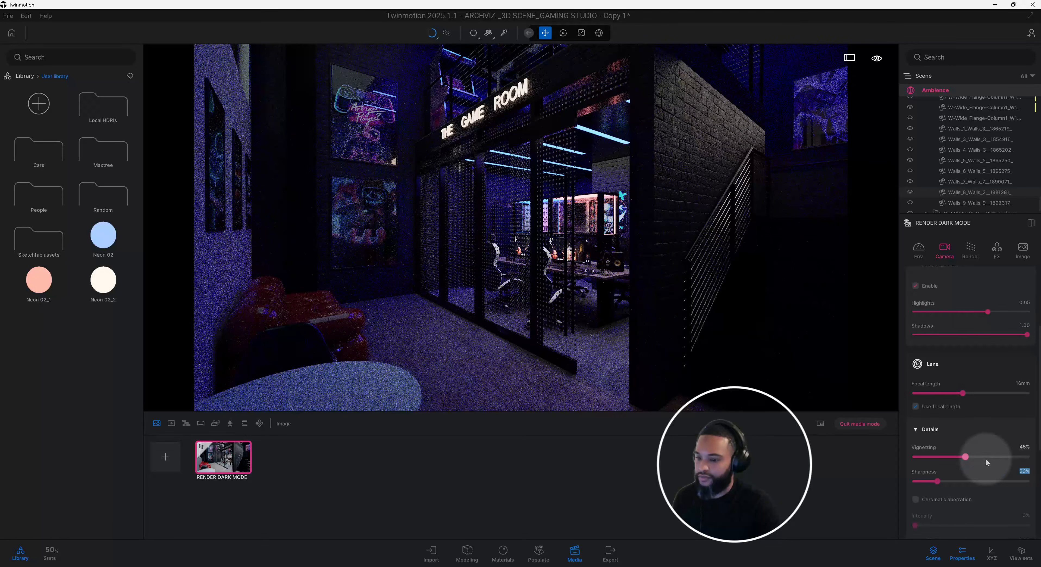
Enable parallelism for the RENDER DARK MODE camera.
scroll(986, 458, "down", 3)
scroll(986, 459, "down", 2)
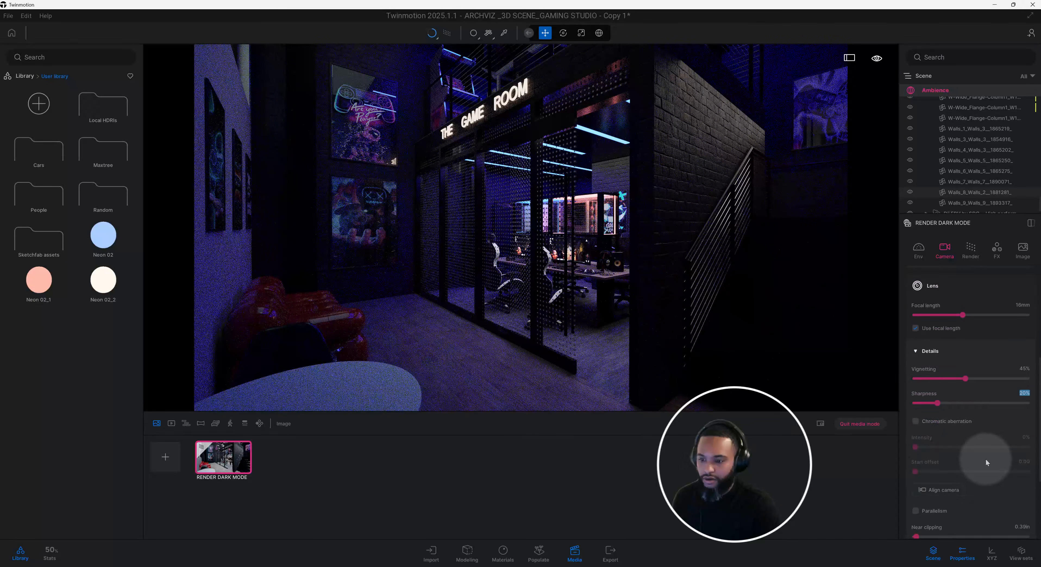
left_click(916, 499)
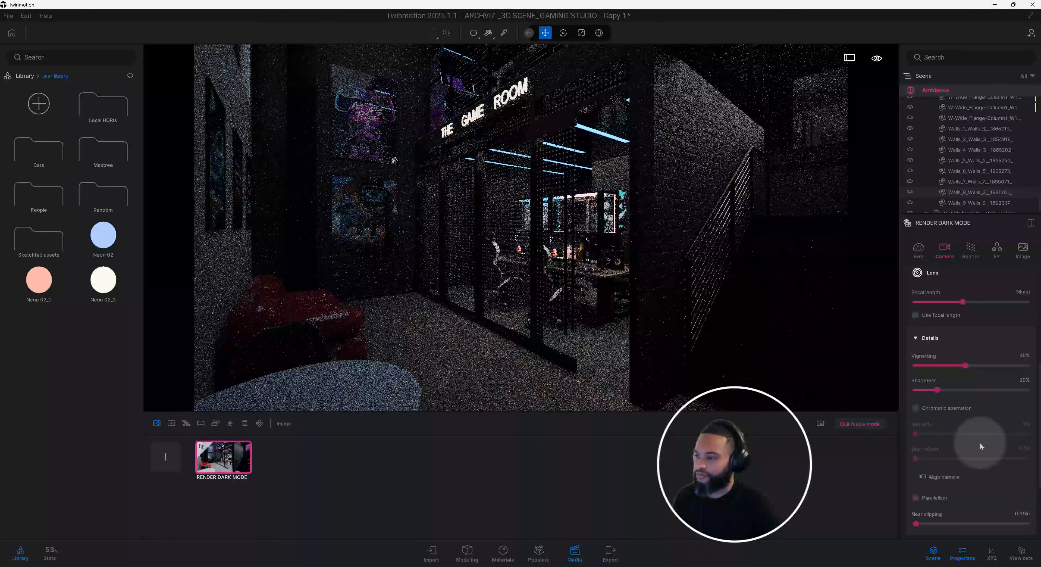
Check the detailed path tracer quality settings of the RENDER DARK MODE image.
left_click(974, 255)
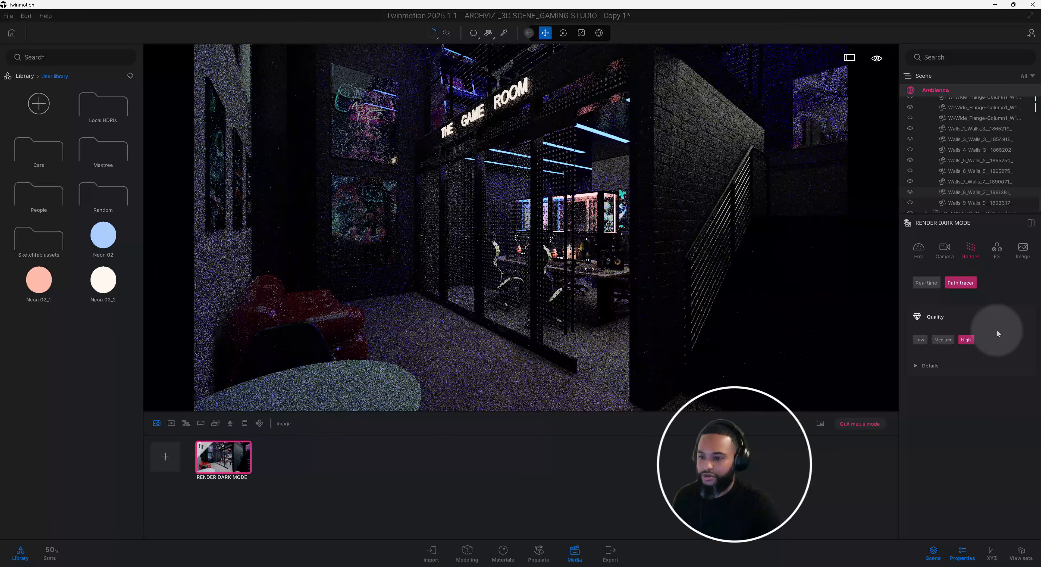
left_click(935, 366)
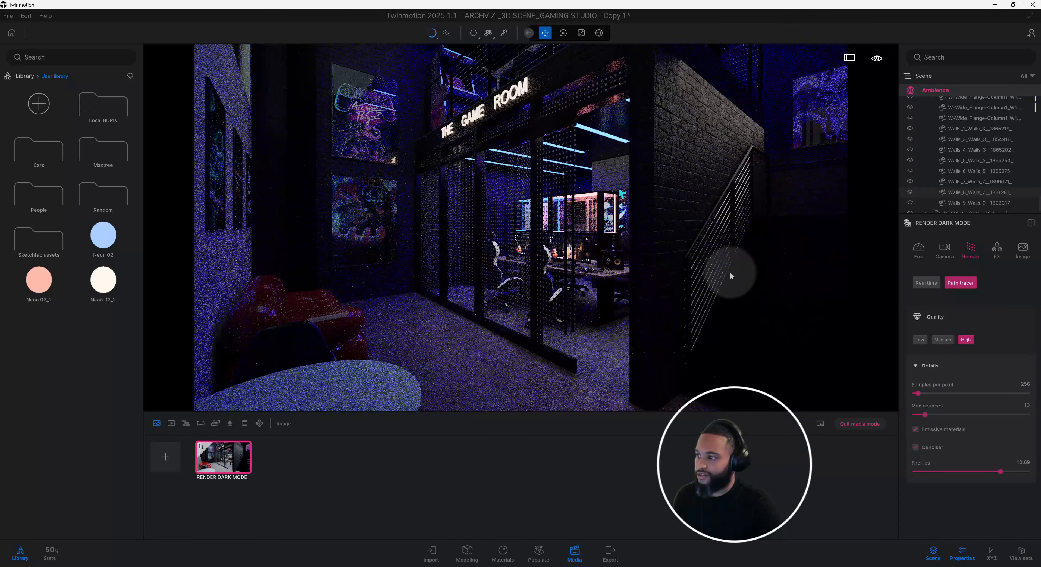
Compare the Anso, AUT, Copper, DT6, DT7 and DT8 color gradients on the image, and apply ISM.
left_click(994, 275)
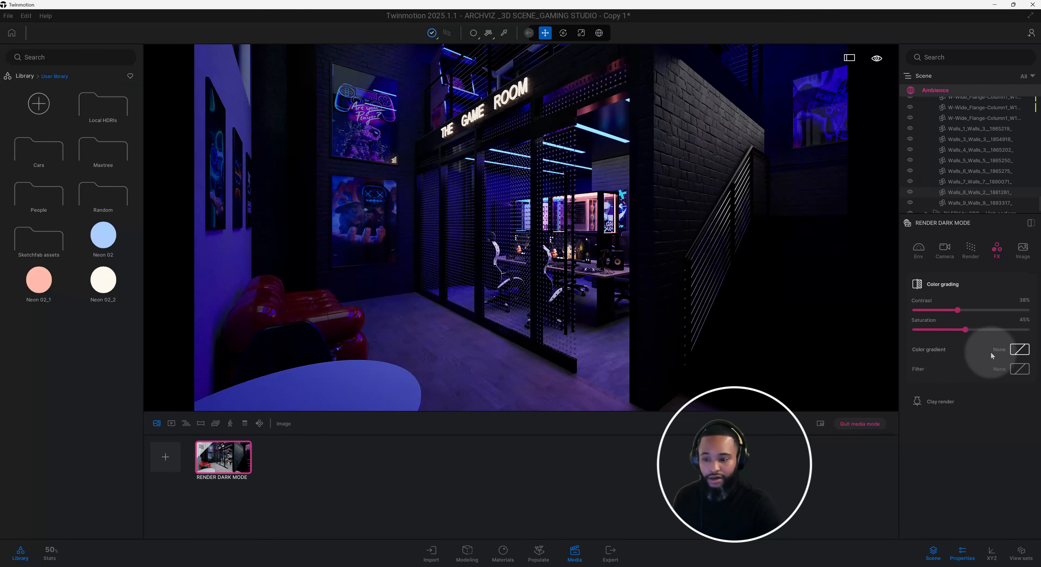
left_click(1020, 349)
left_click(977, 374)
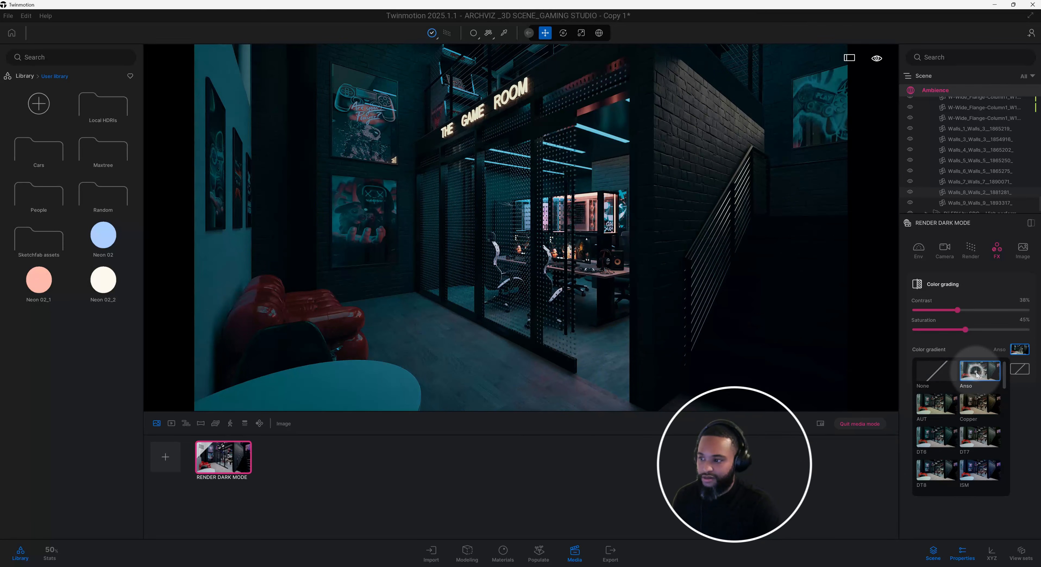
left_click(943, 397)
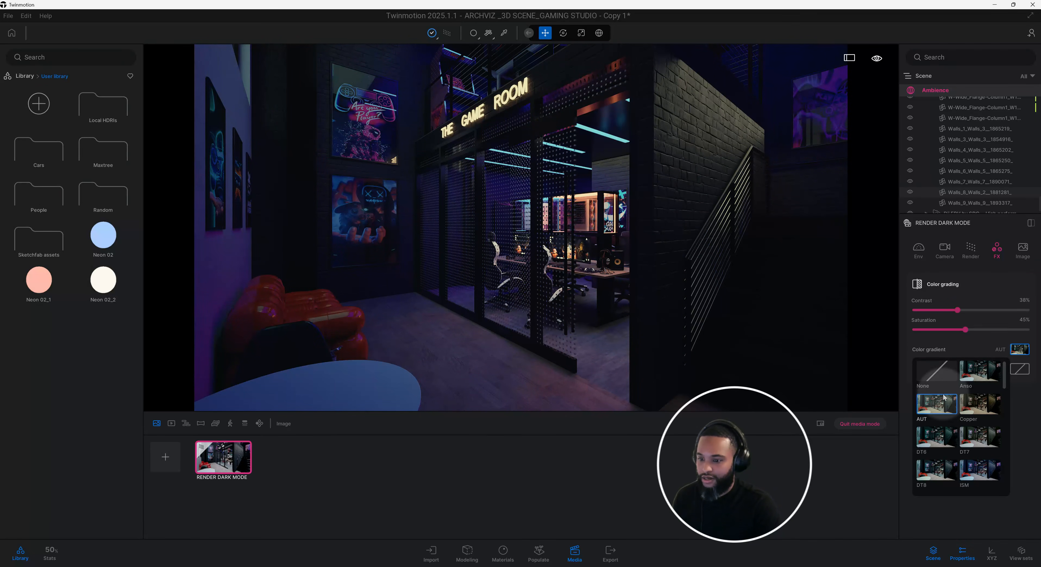
left_click(982, 404)
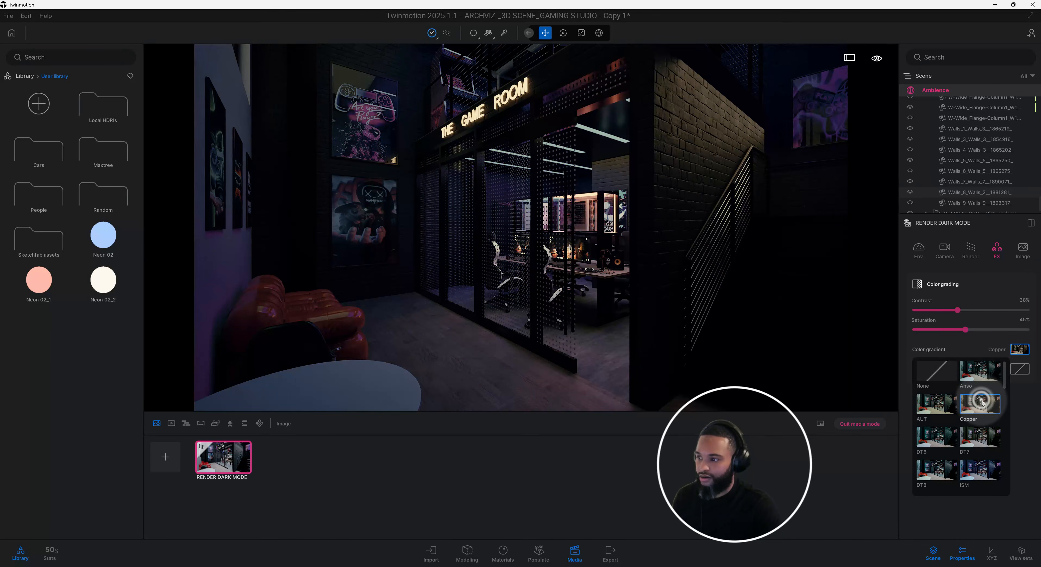
left_click(941, 436)
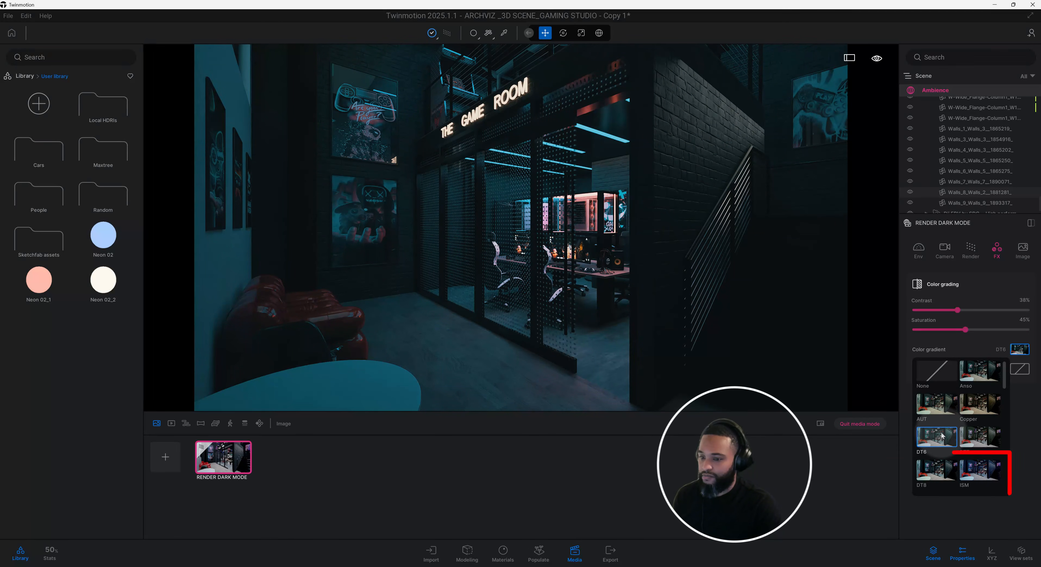
left_click(971, 435)
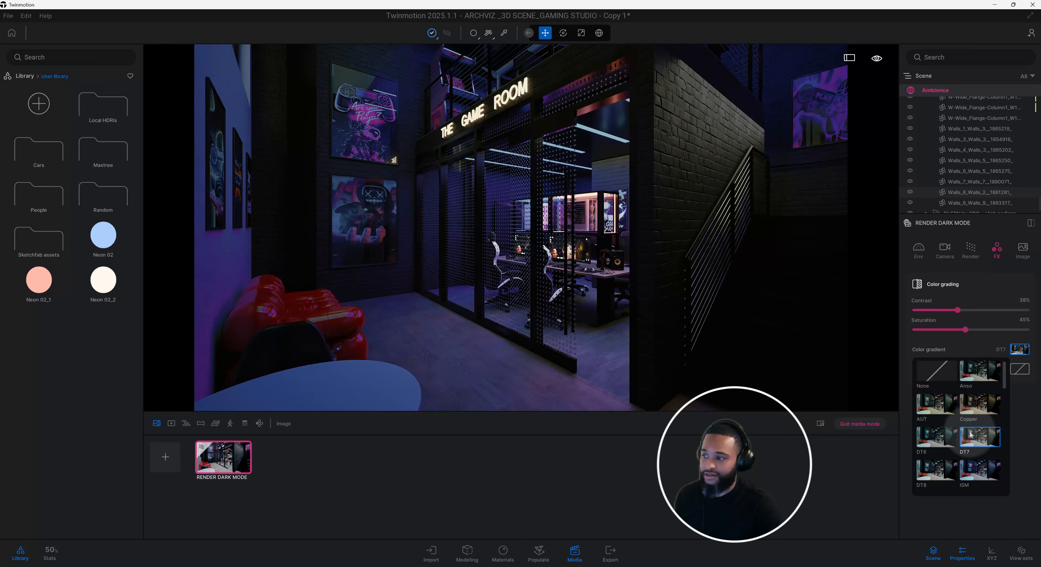
left_click(938, 469)
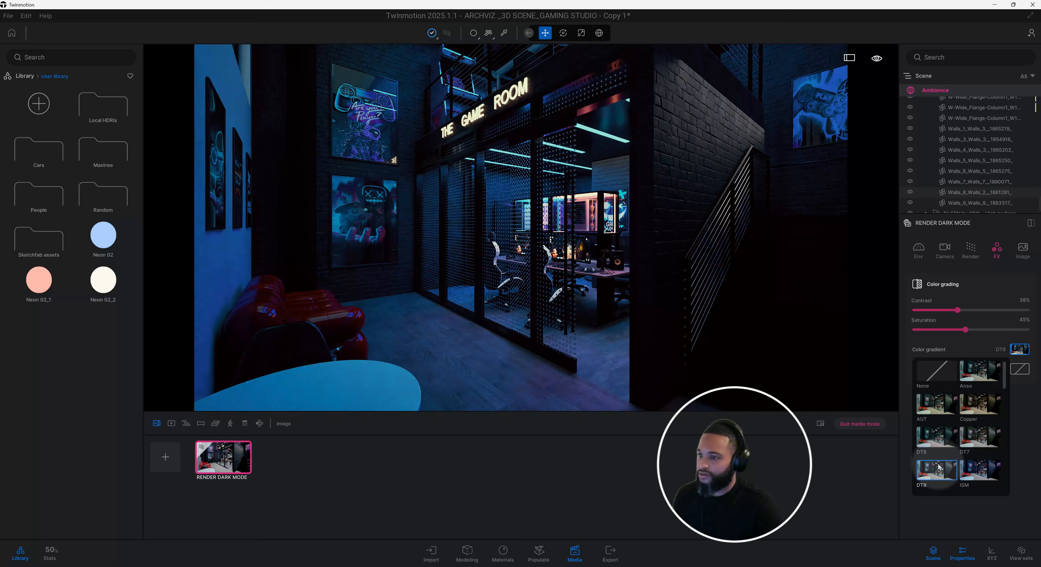
left_click(976, 472)
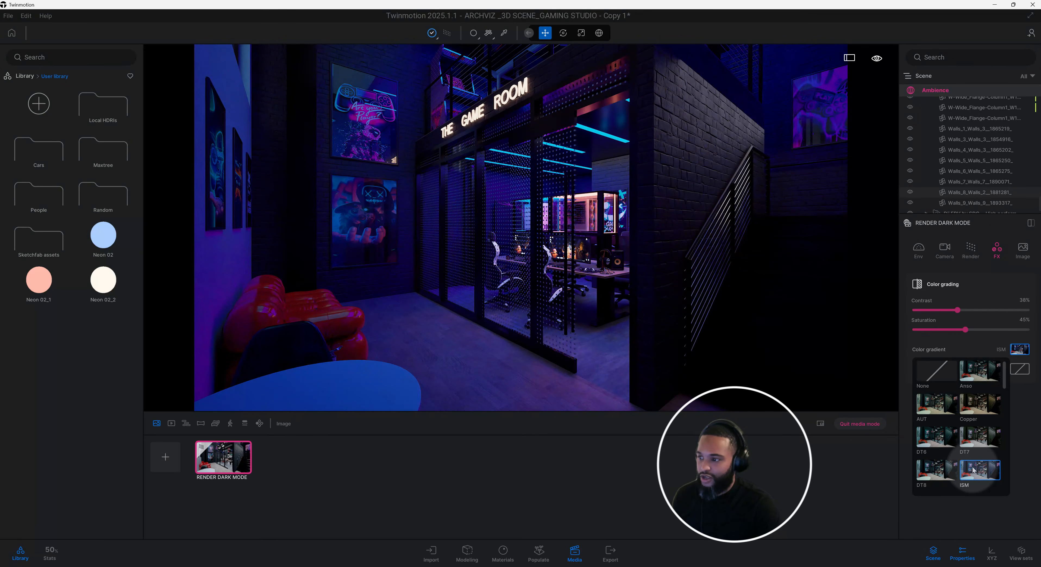
left_click(976, 445)
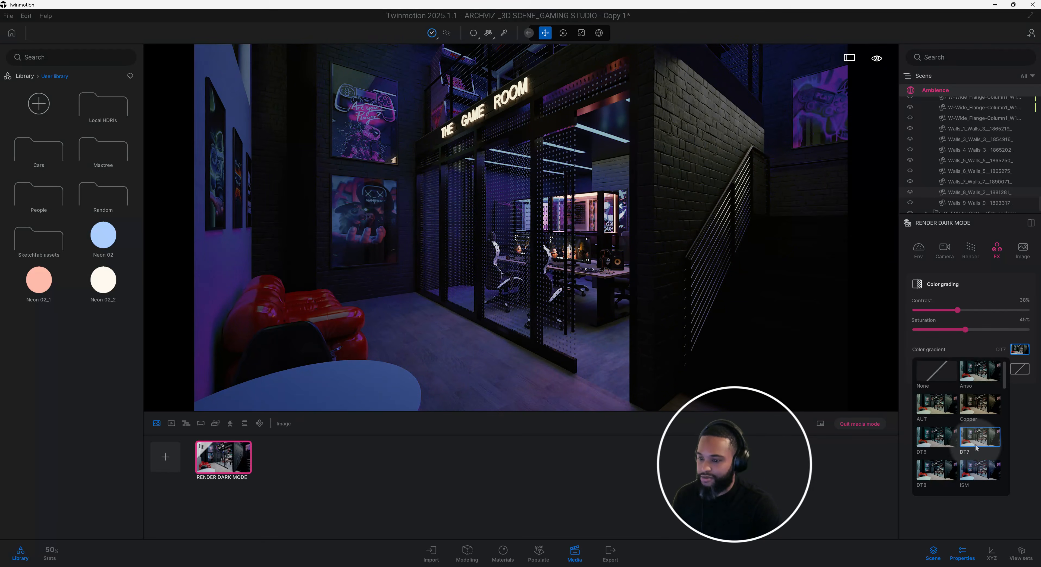
left_click(983, 473)
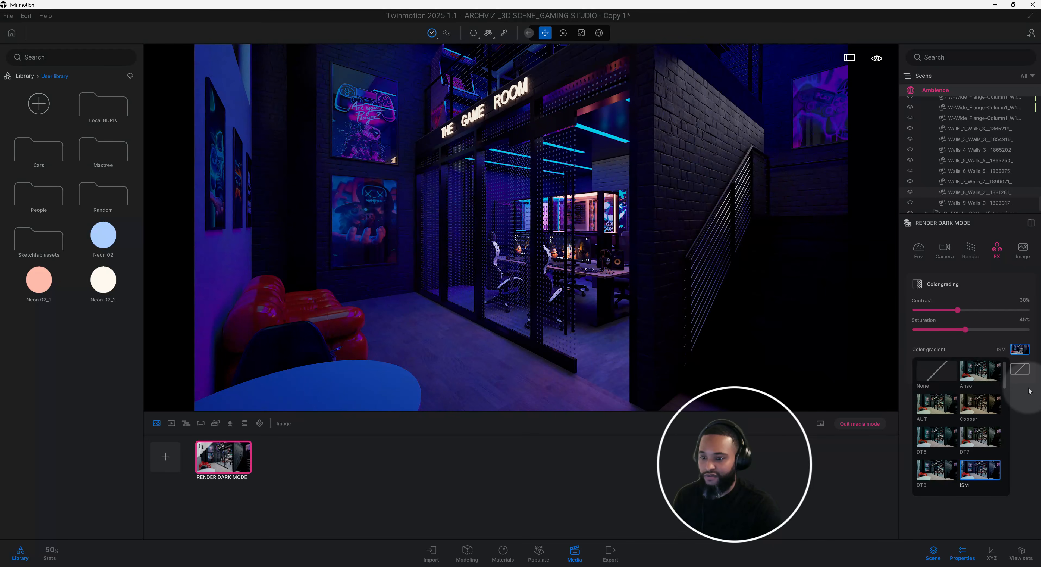
Apply the Line Light filter to the image's color grading.
left_click(1021, 368)
scroll(960, 449, "down", 5)
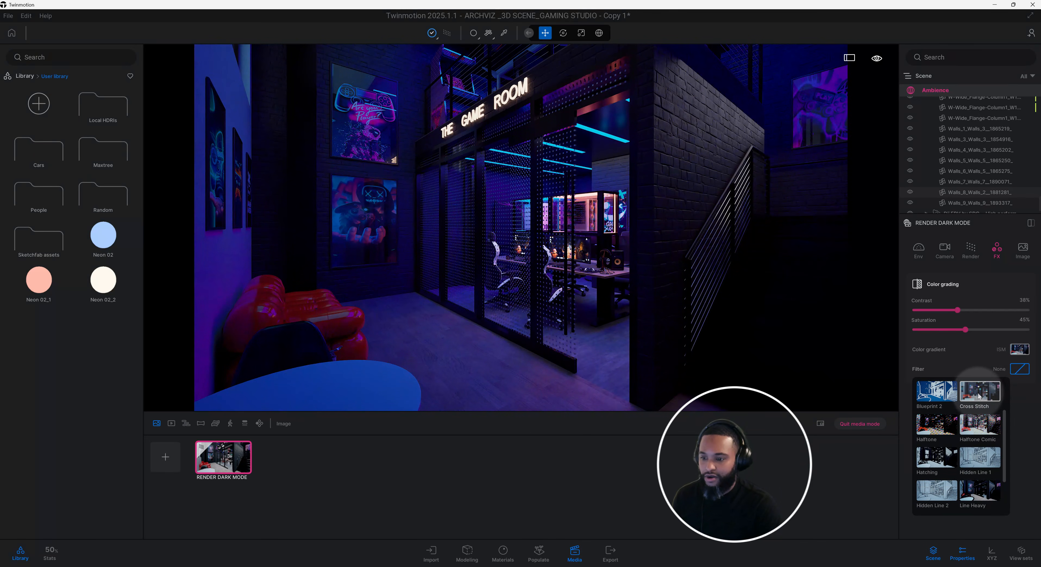
left_click(937, 457)
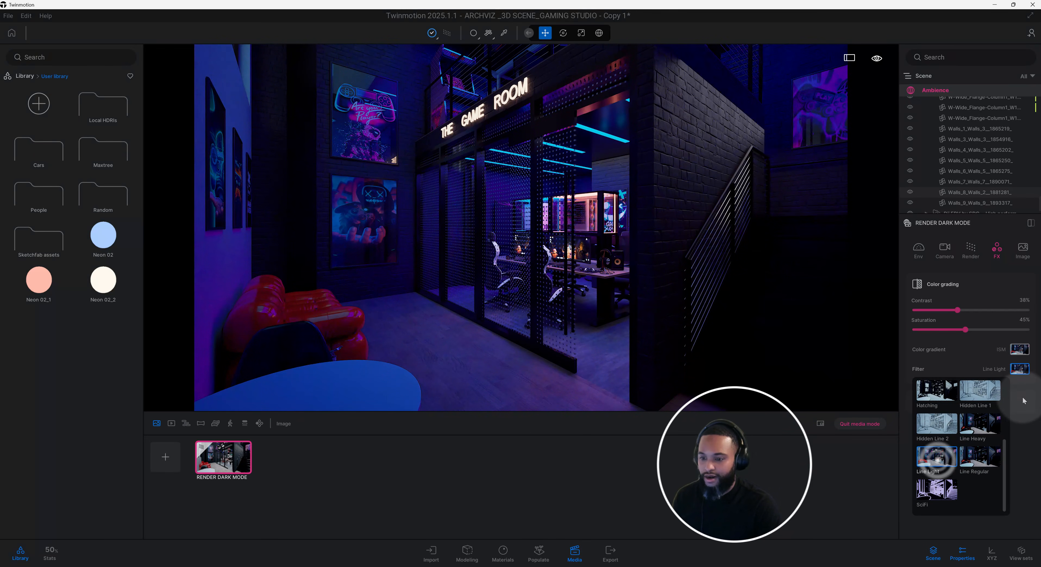
Set the image's output size to 4K UHD 3840x2160 and save the project.
left_click(1023, 253)
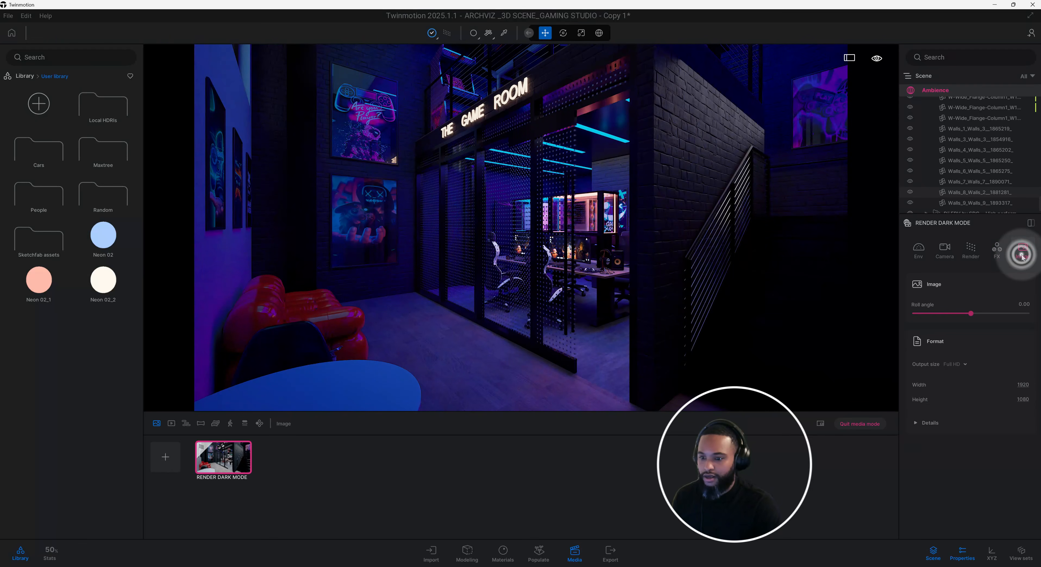
left_click(965, 366)
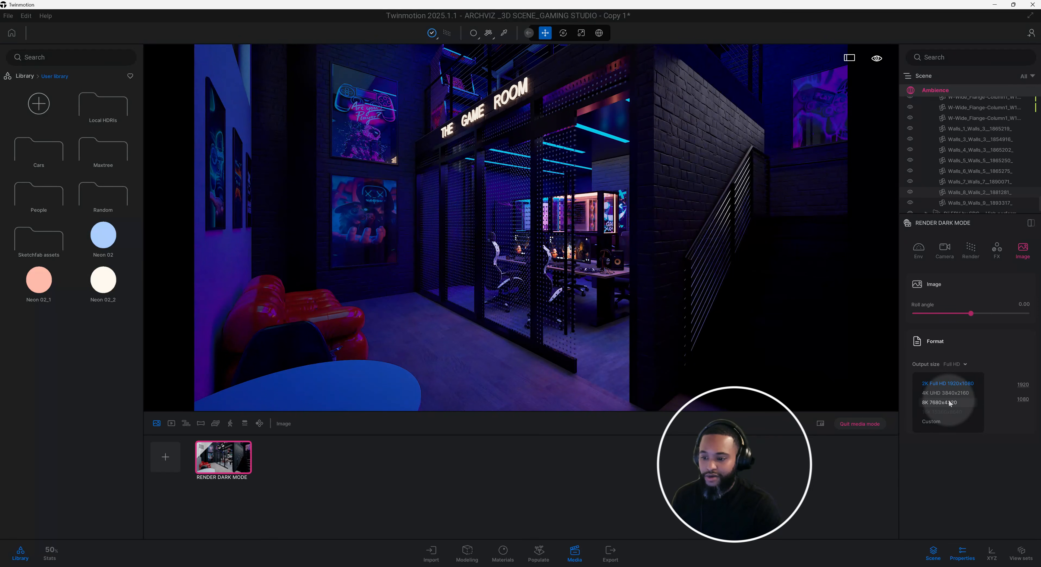
left_click(950, 392)
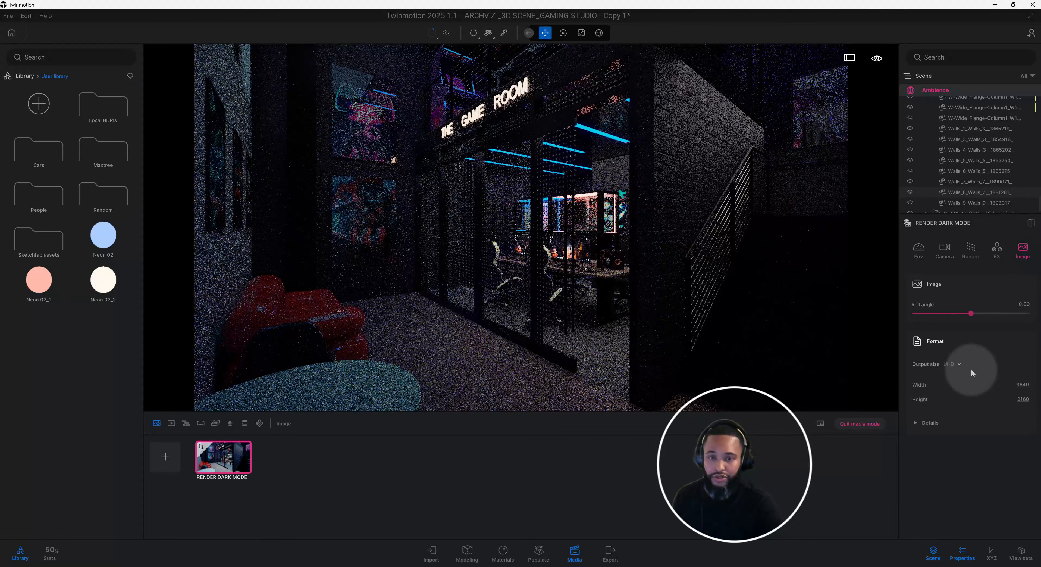
key("ctrl+s")
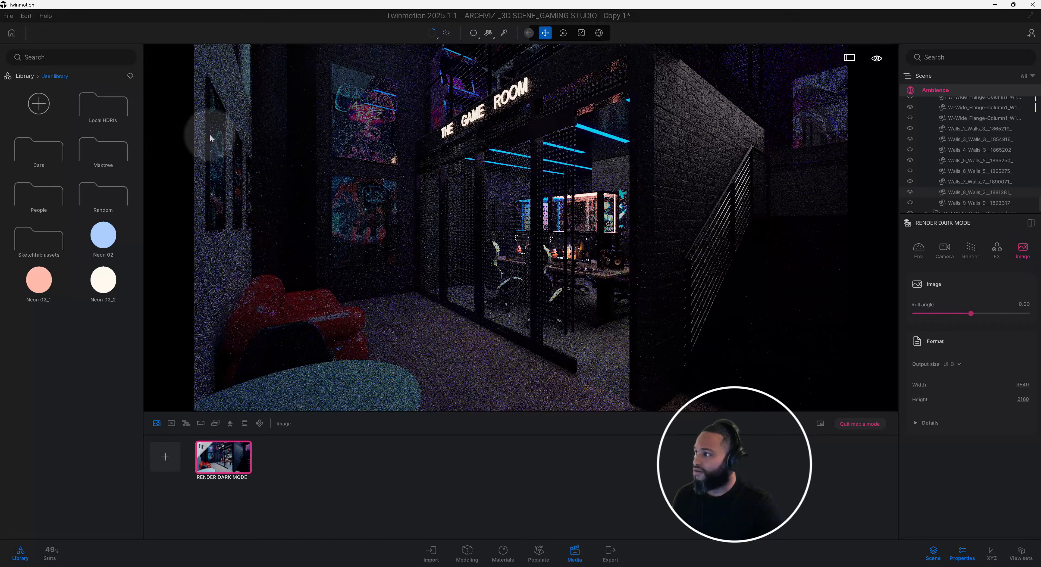
Check the auto save interval, number and path in the program preferences.
left_click(26, 17)
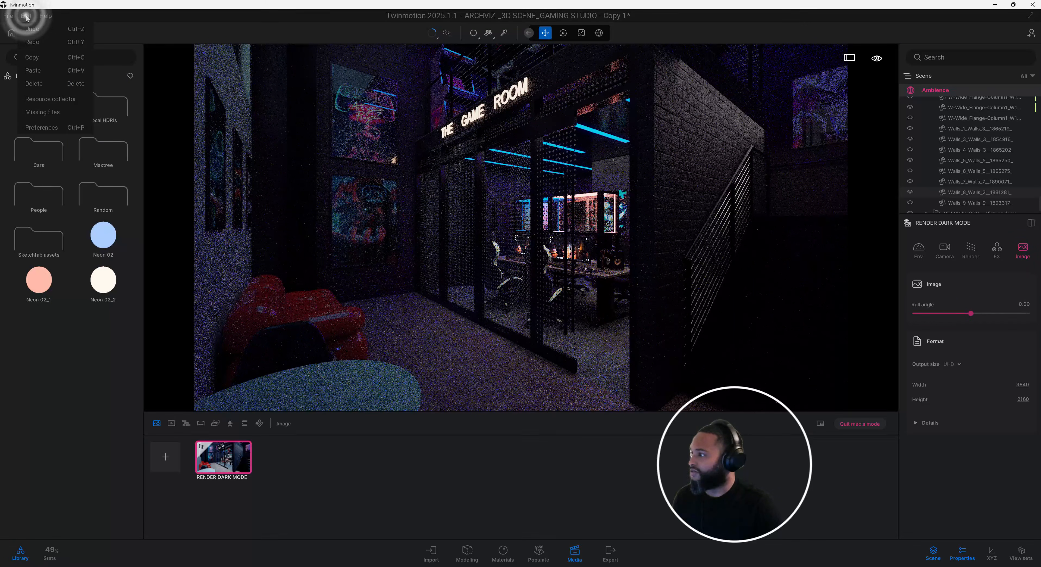
left_click(58, 126)
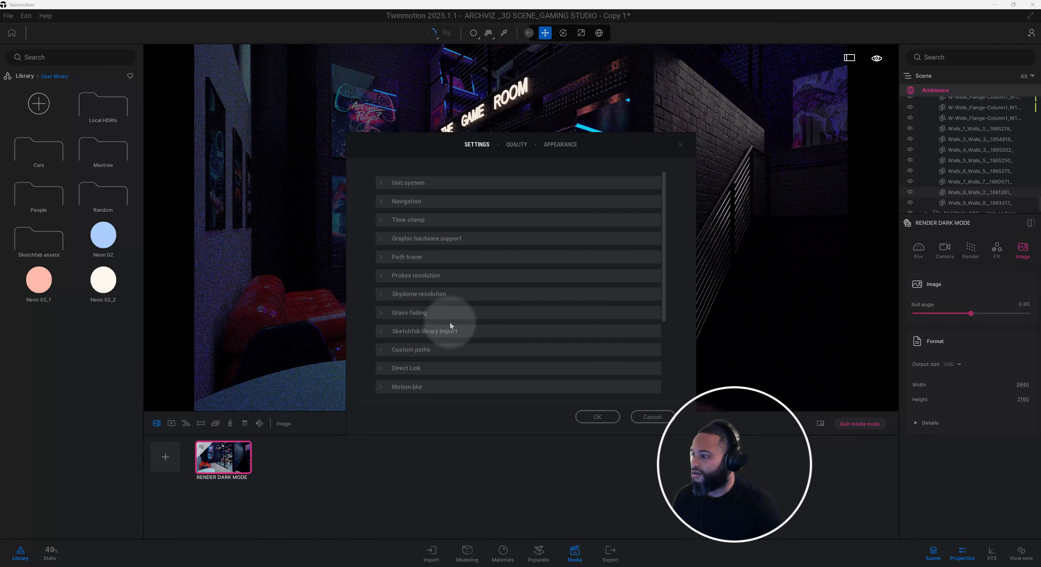
scroll(450, 233, "down", 4)
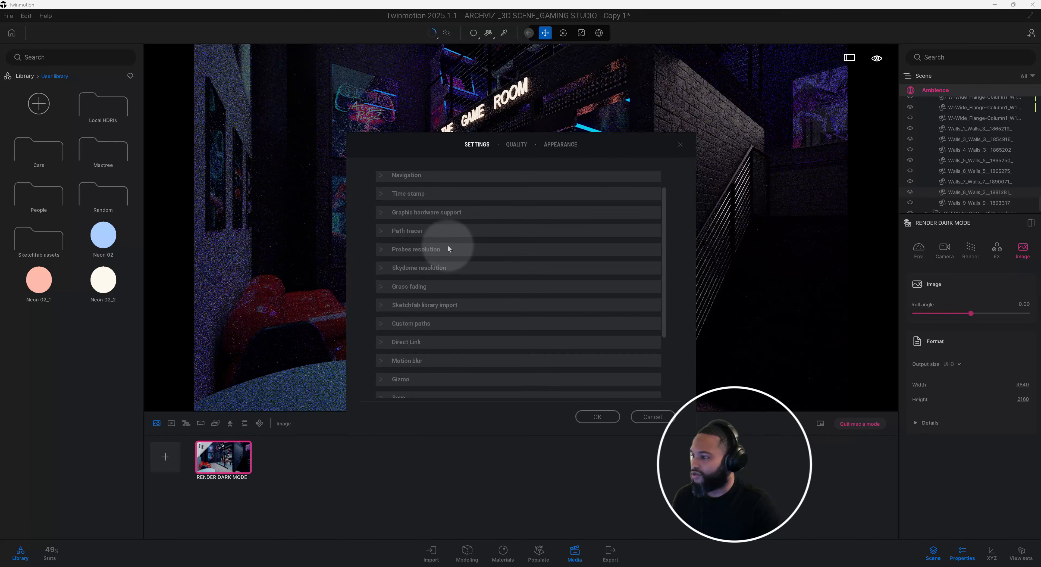
left_click(406, 359)
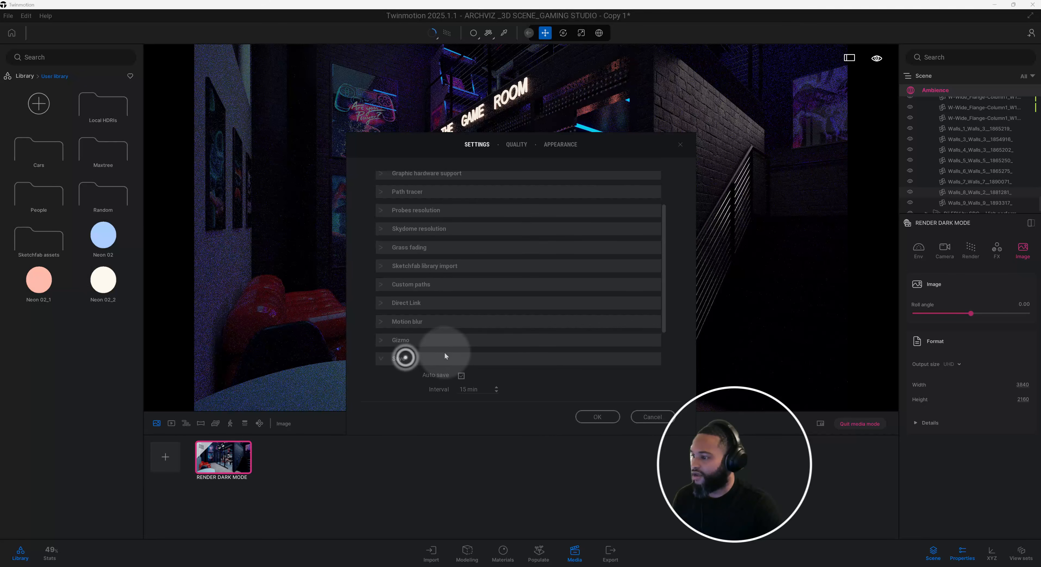
scroll(416, 354, "down", 3)
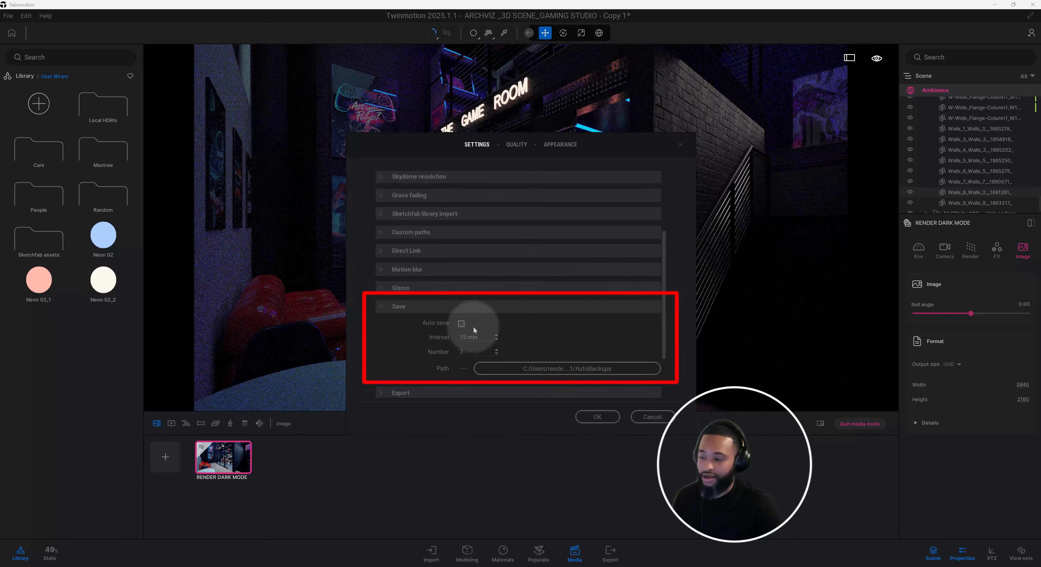
left_click(598, 417)
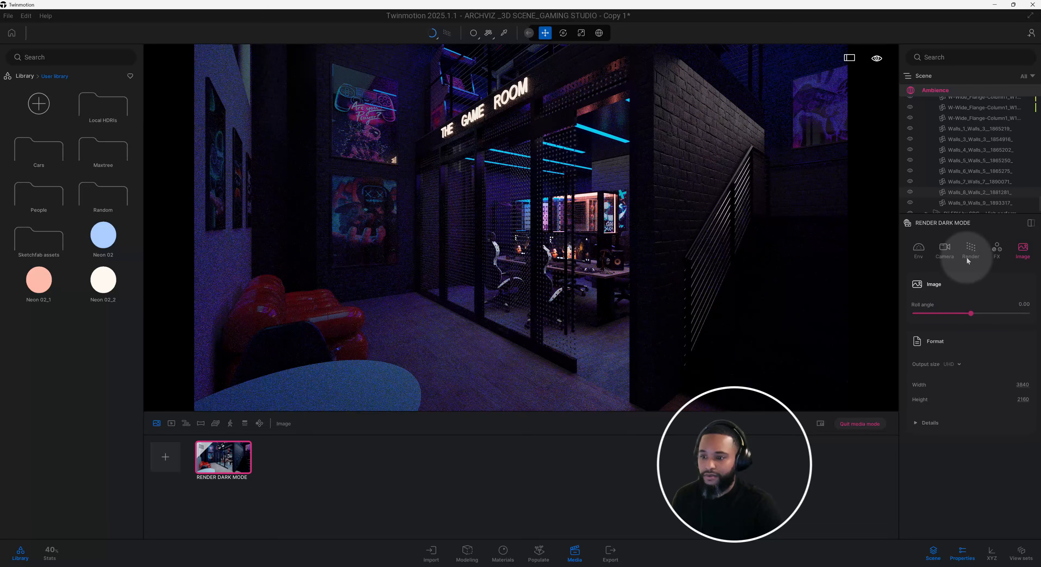
Set the path tracer's samples per pixel to 2048 for the RENDER DARK MODE image.
left_click(972, 250)
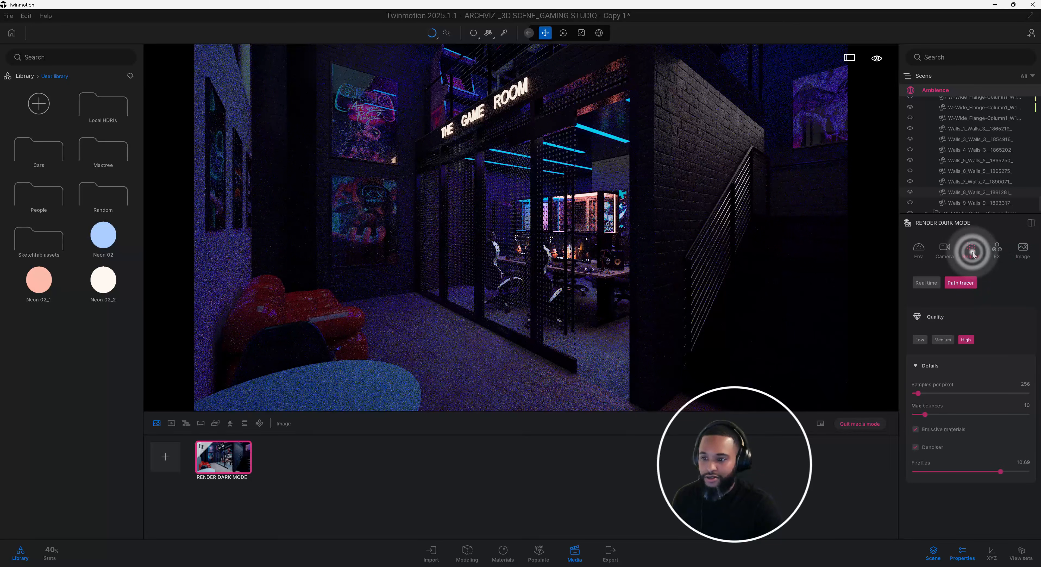
left_click(1029, 382)
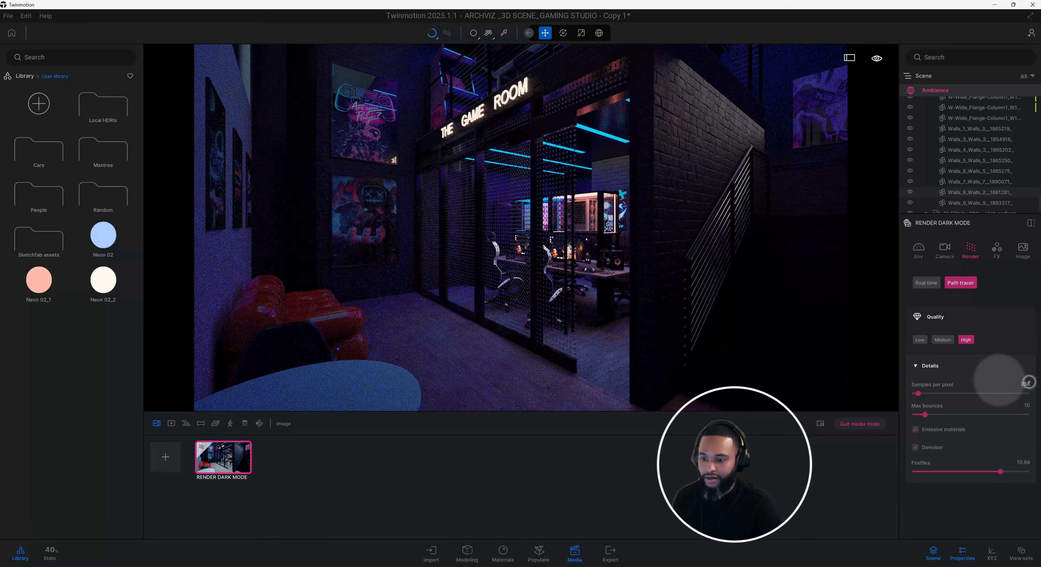
type("2048")
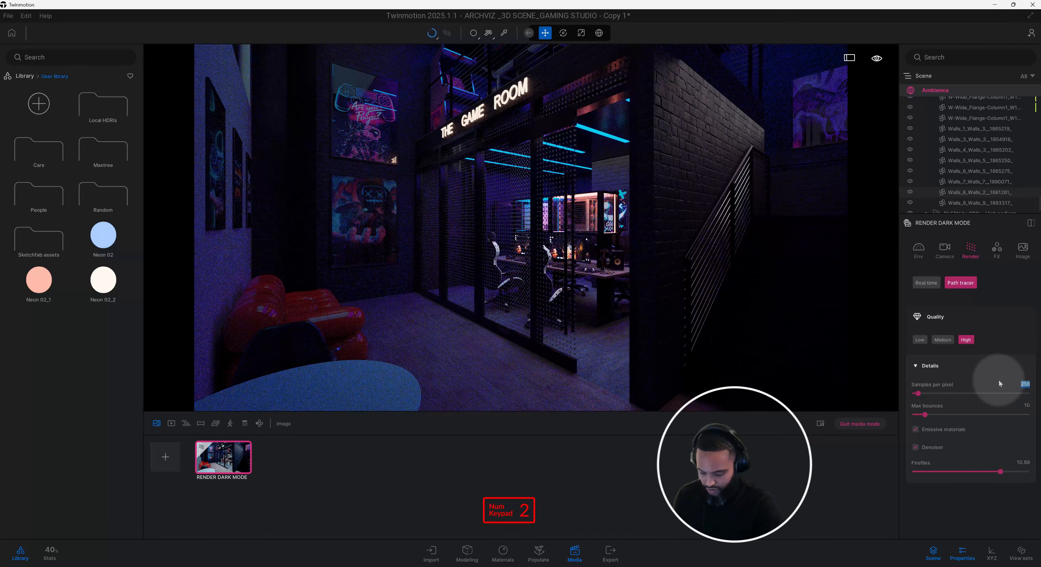
key("Return")
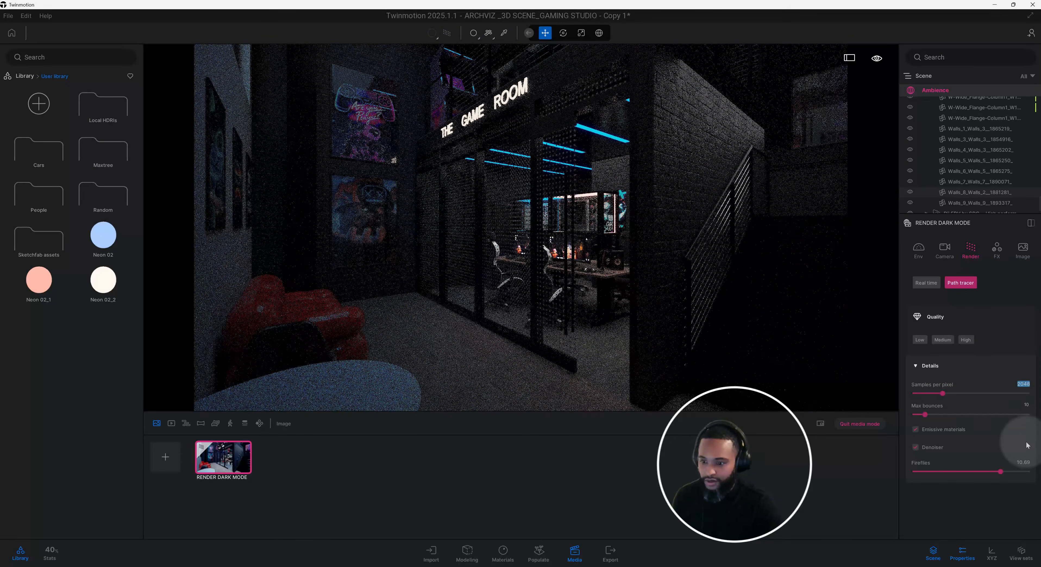
left_click(1024, 384)
Set the path tracer's max bounces to 30 and its fireflies value to 8.
left_click(1027, 406)
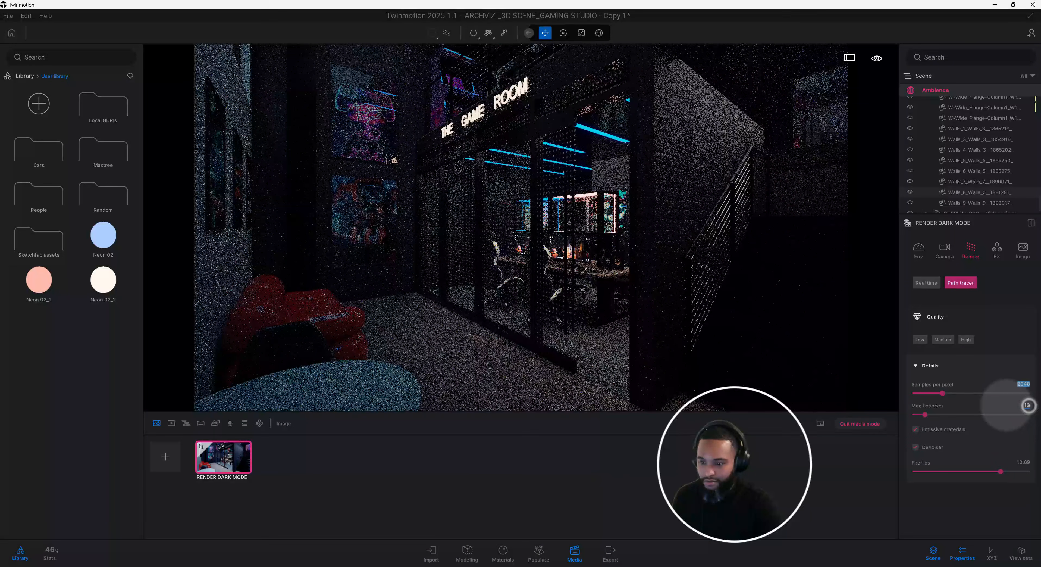
type("30")
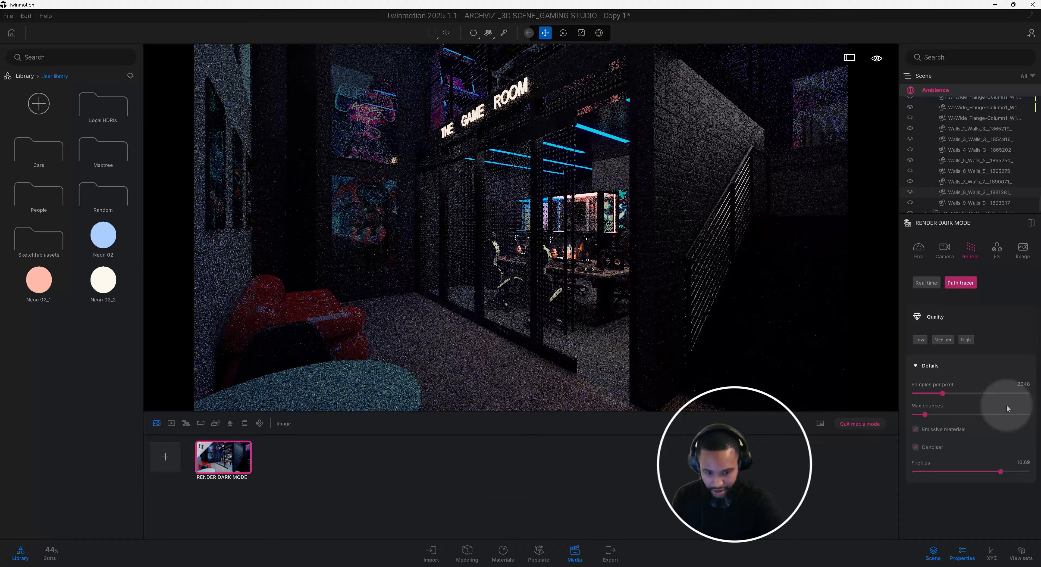
key("Return")
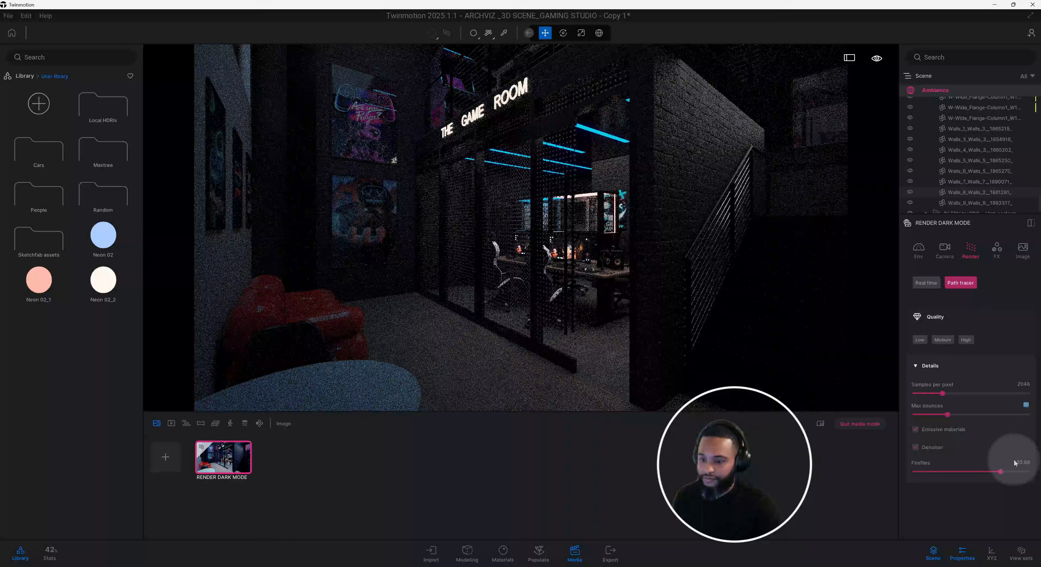
left_click(1025, 463)
type("8")
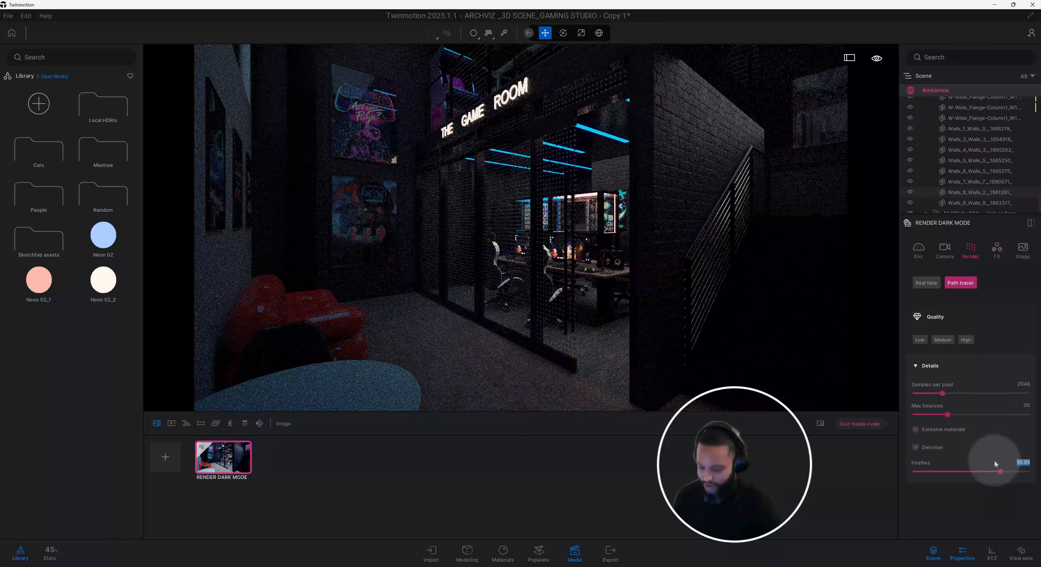
key("Return")
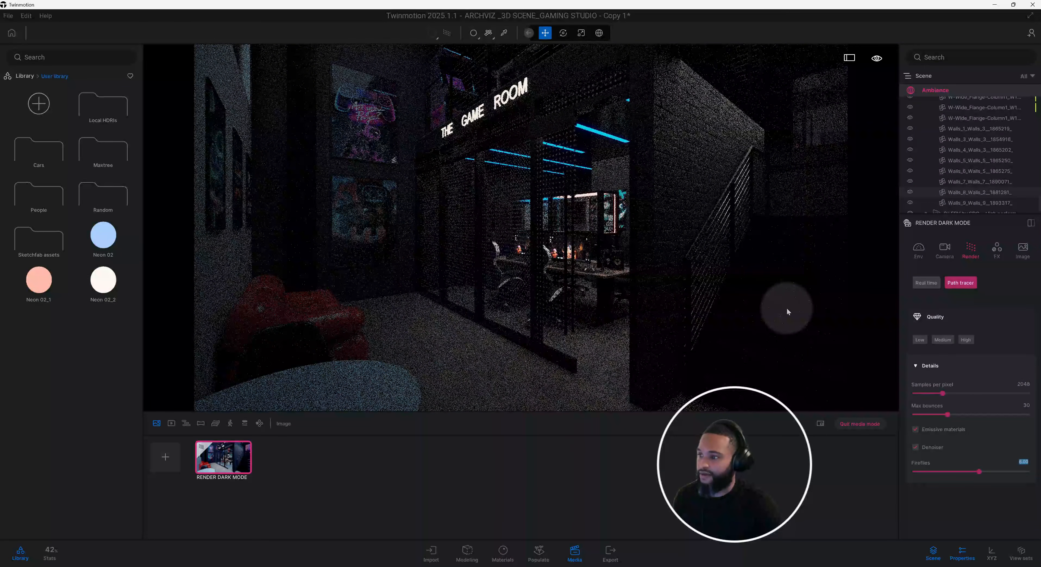